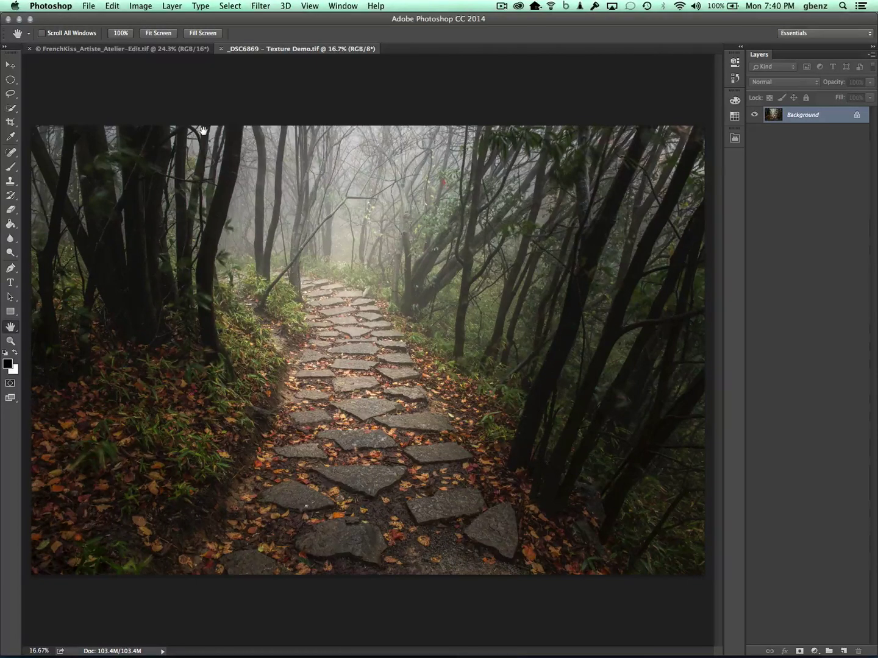
Switch to the FrenchKiss_Artiste_Atelier-Edit.tif grunge texture document.
click(110, 52)
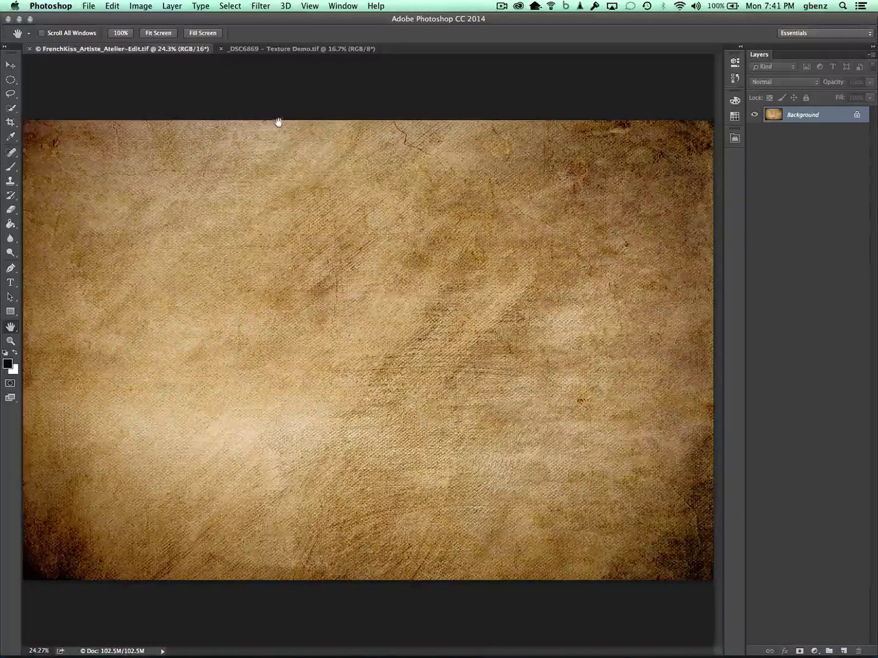
Copy the whole grunge texture and paste it into _DSC6869 - Texture Demo.tif as Layer 1.
click(89, 5)
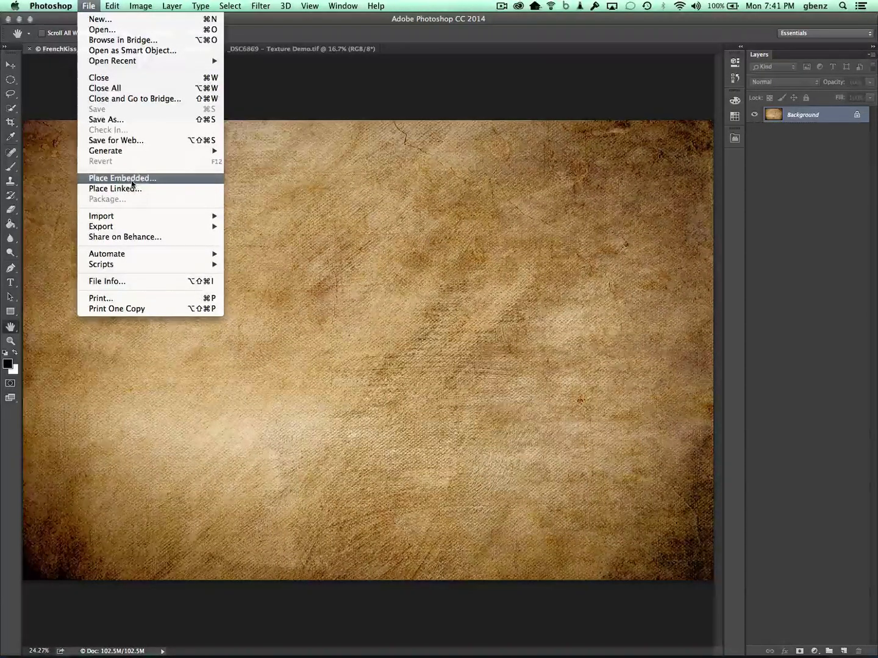
click(275, 95)
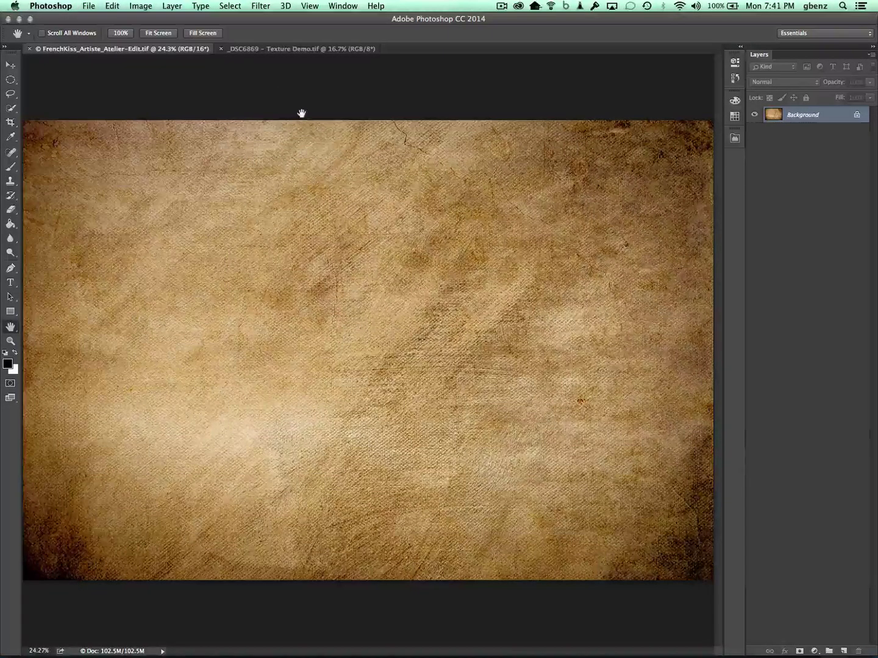
key(super+a)
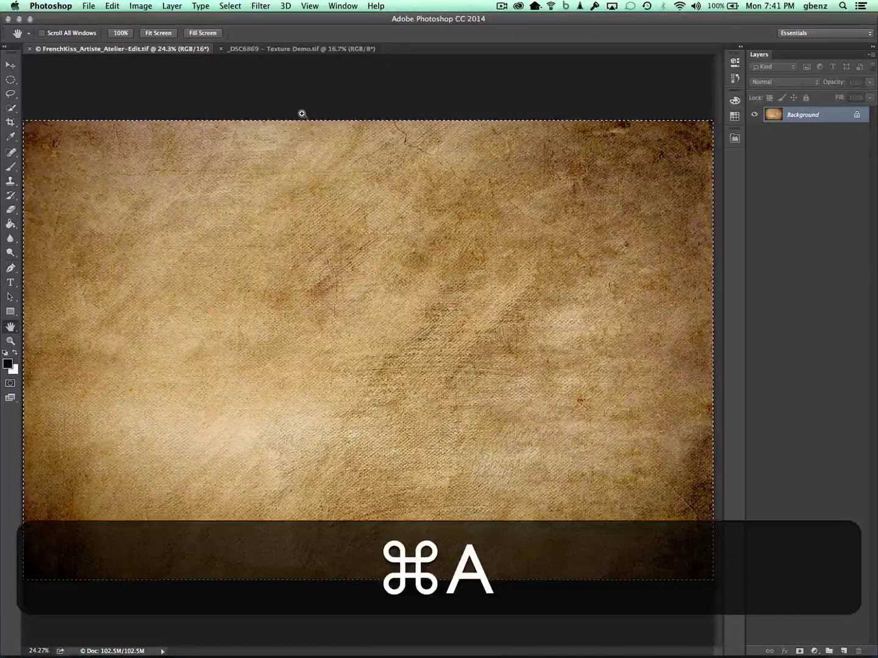
key(super)
key(super+c)
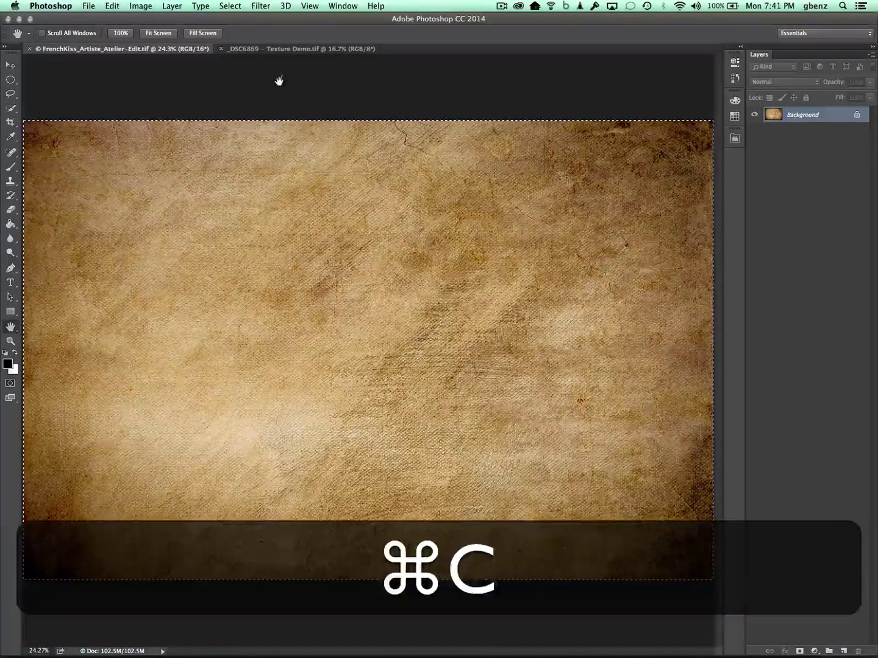
click(273, 53)
key(super+v)
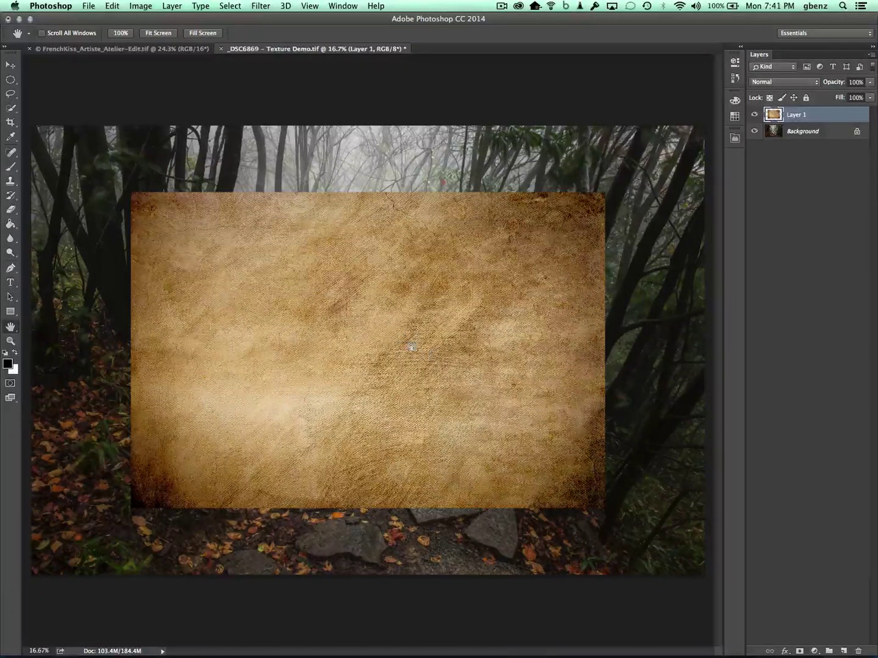
Move the pasted texture layer flush against the forest photo's top-left corner.
key(h)
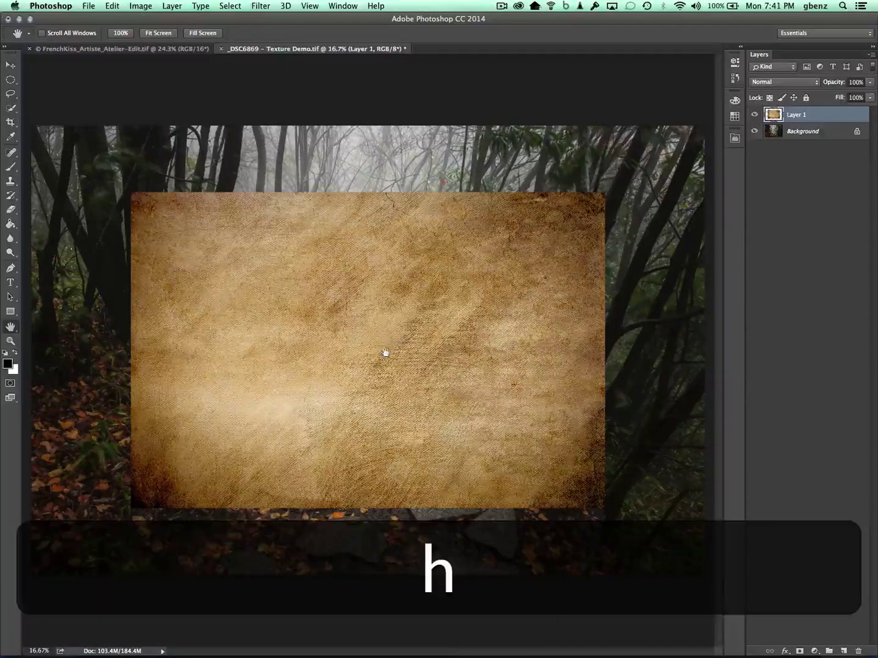
key(v)
drag(418, 382, 317, 314)
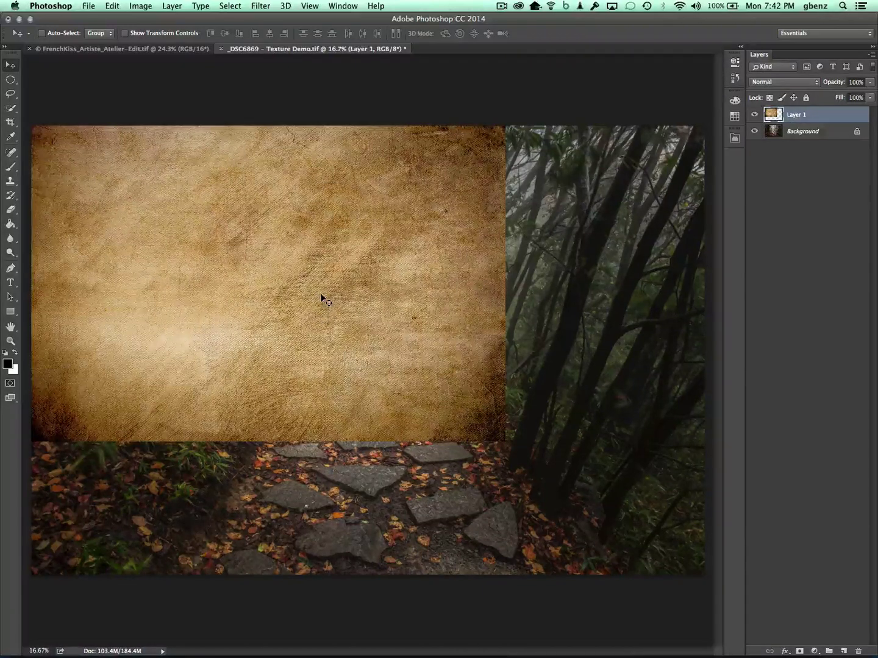
click(113, 6)
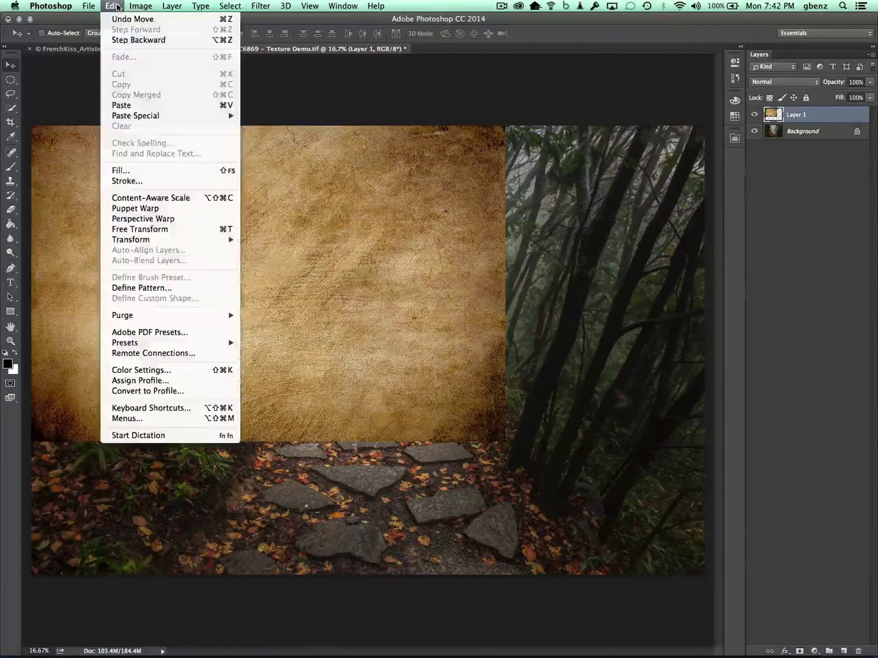
mouse_move(154, 239)
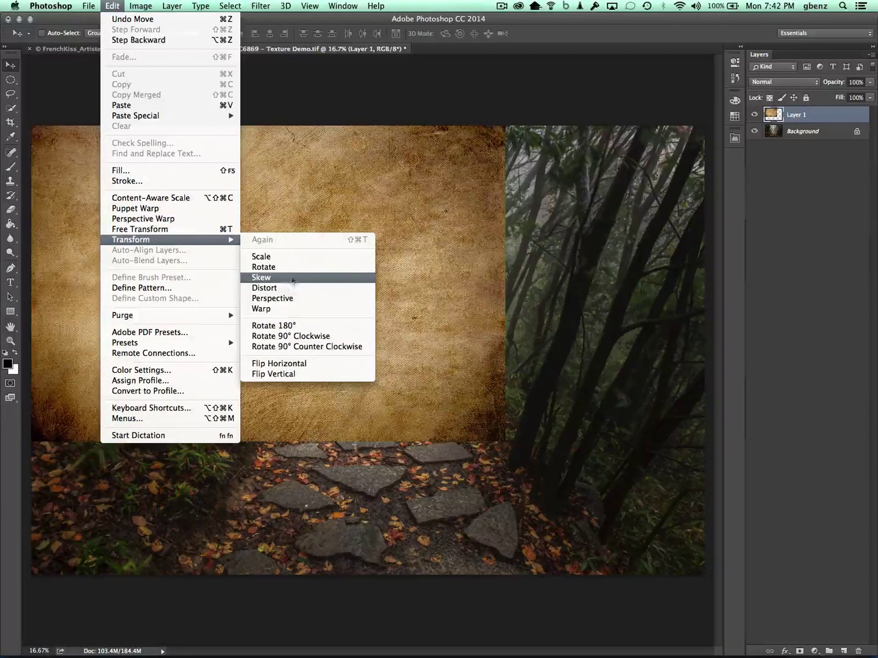
click(353, 86)
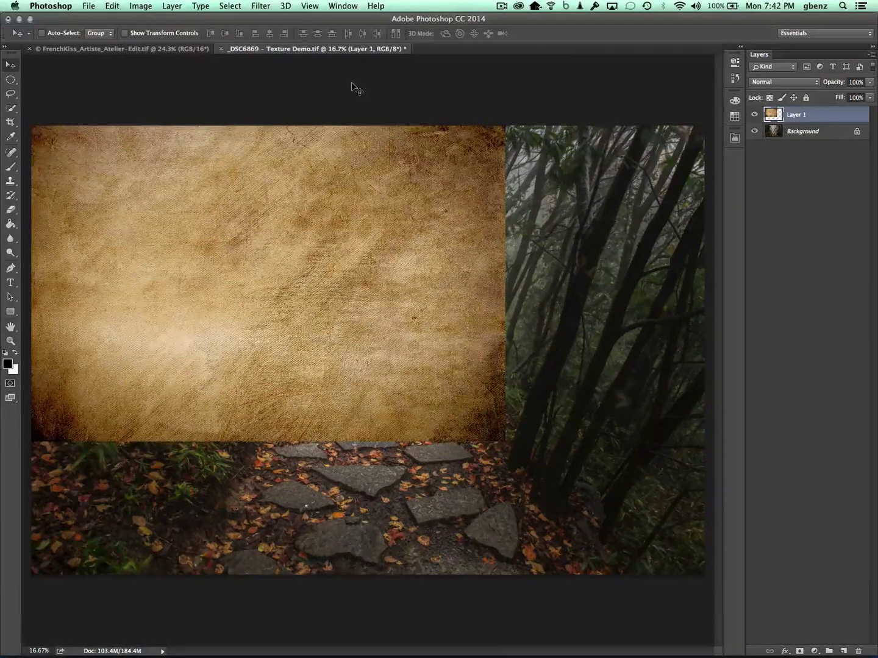
Flip the texture horizontally and stretch it to about 142% to cover the whole photo.
key(super+t)
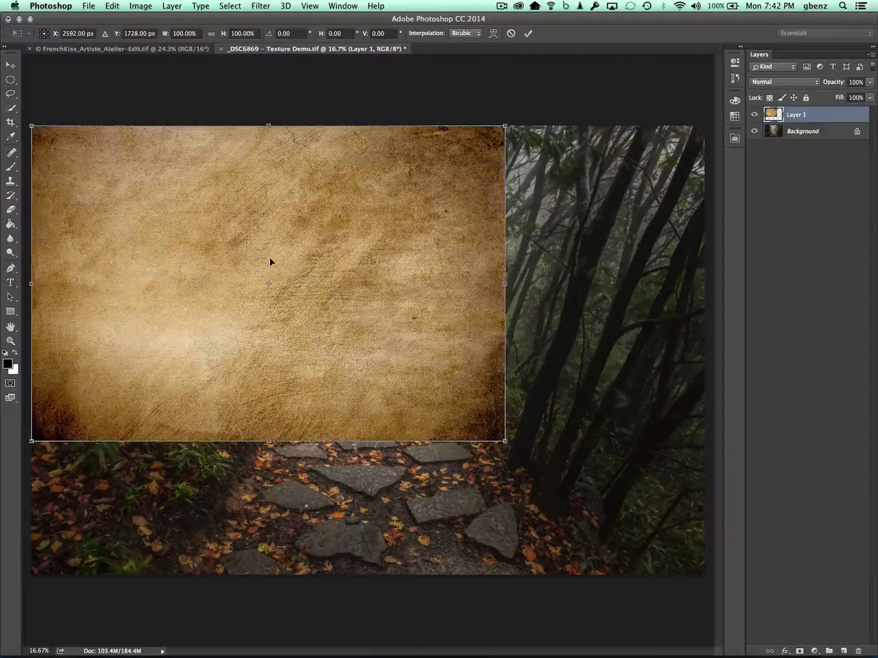
drag(31, 283, 711, 277)
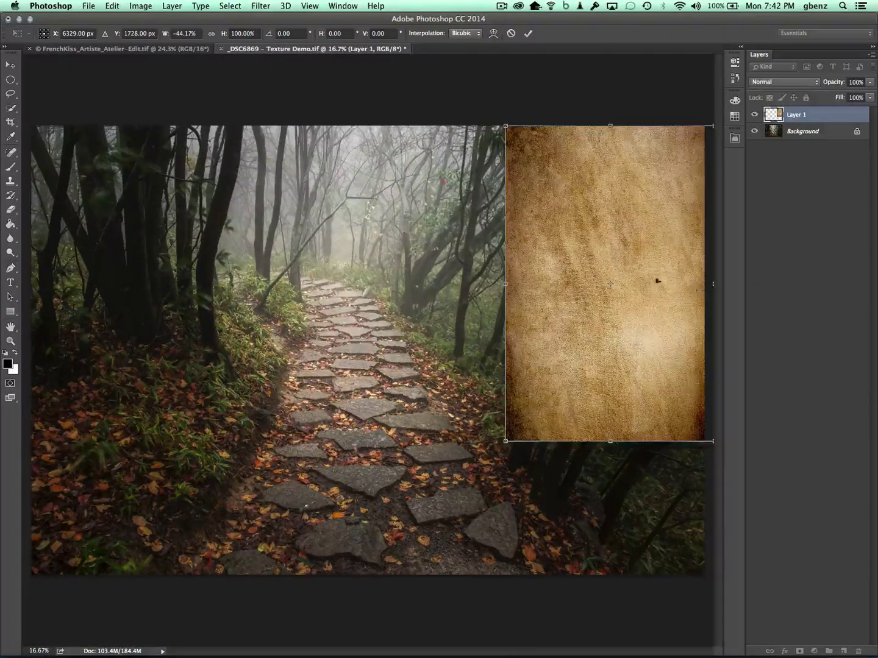
drag(637, 255, 167, 252)
drag(241, 441, 705, 574)
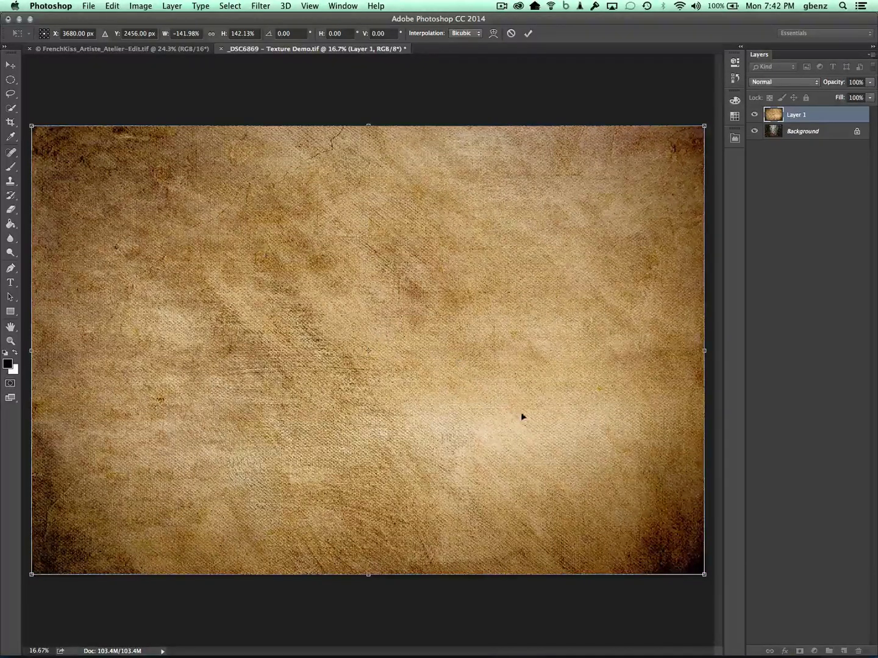
Set Layer 1's blend mode to Overlay after briefly trying Soft Light.
click(781, 81)
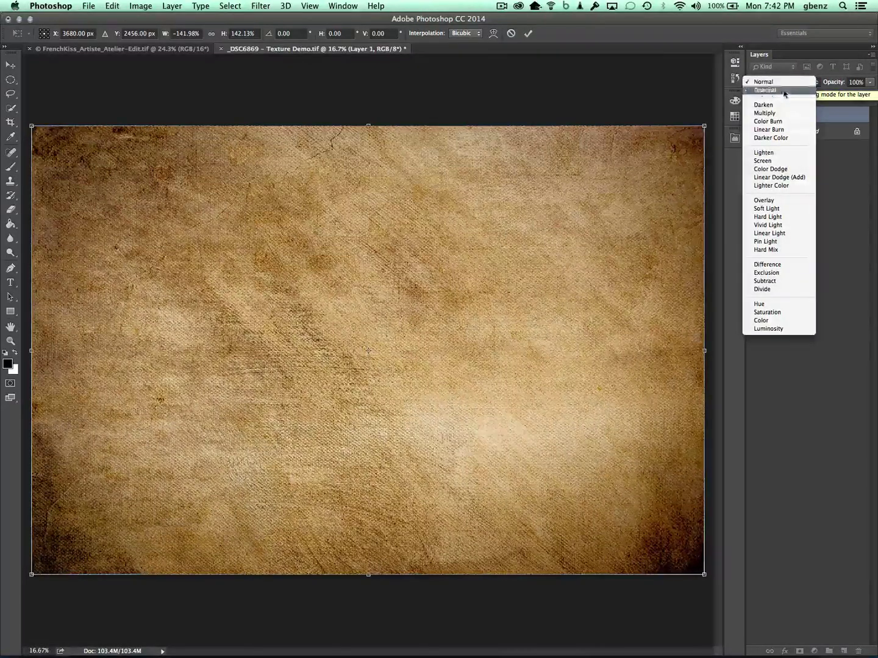
click(787, 200)
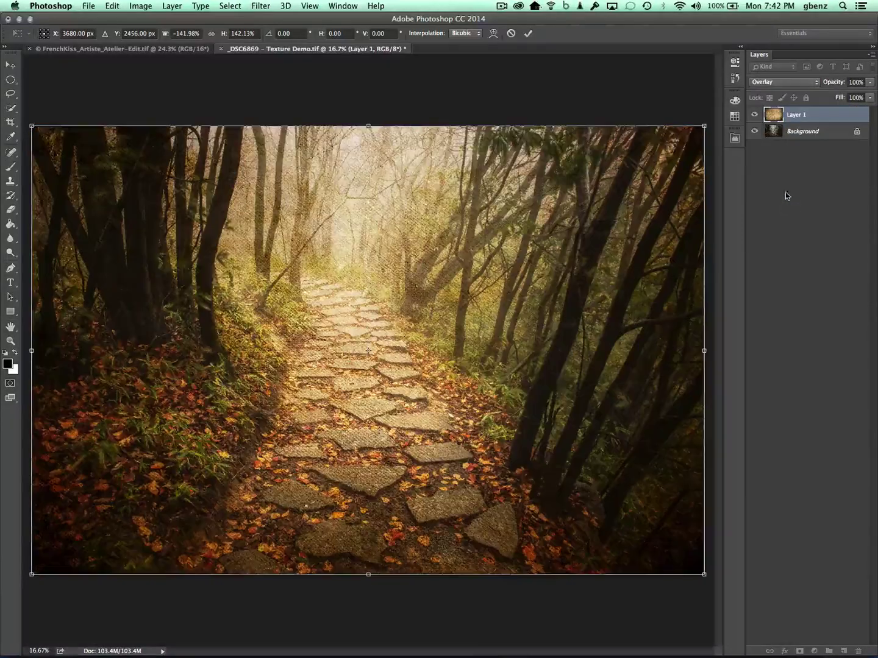
click(785, 82)
click(784, 91)
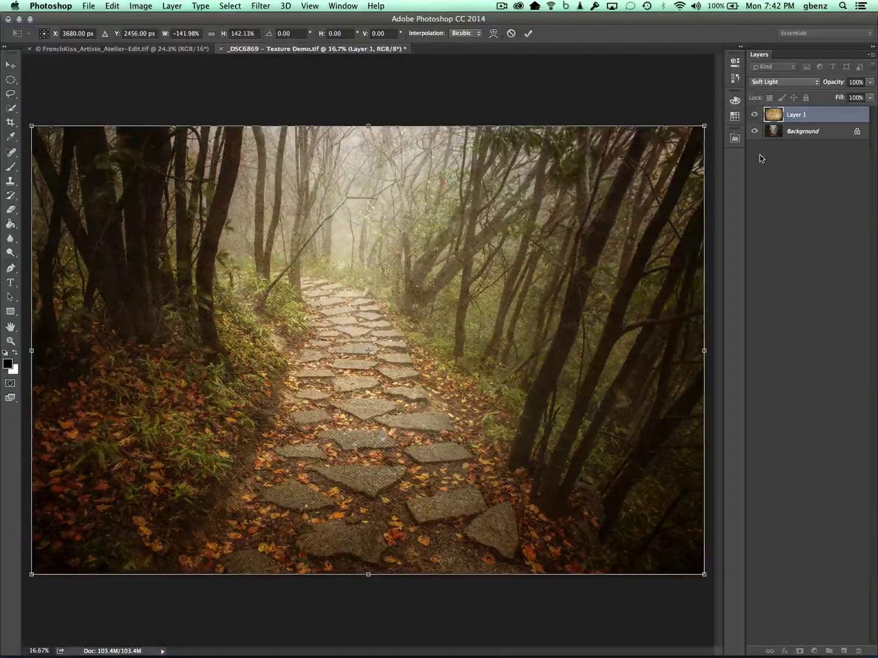
click(765, 82)
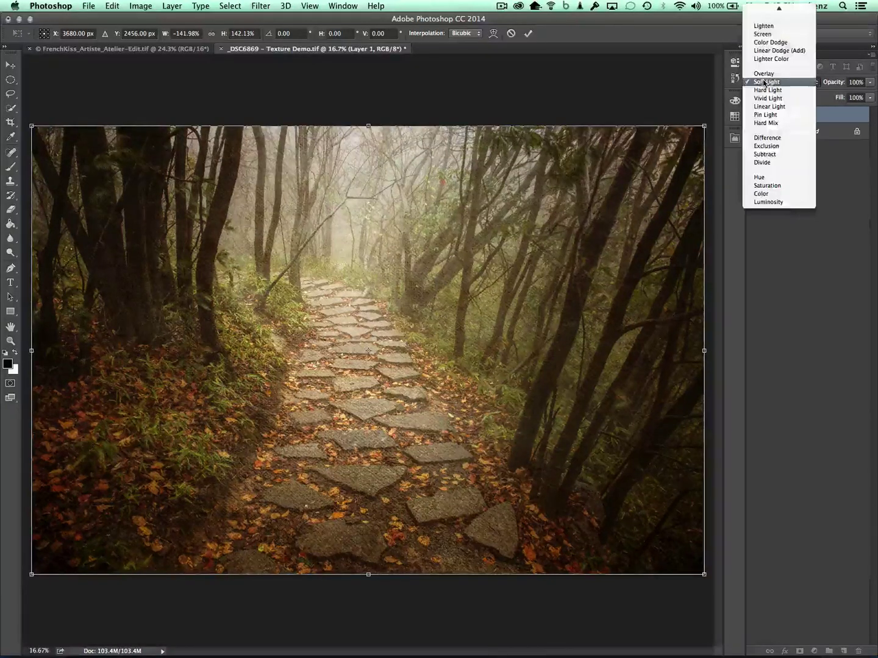
click(765, 77)
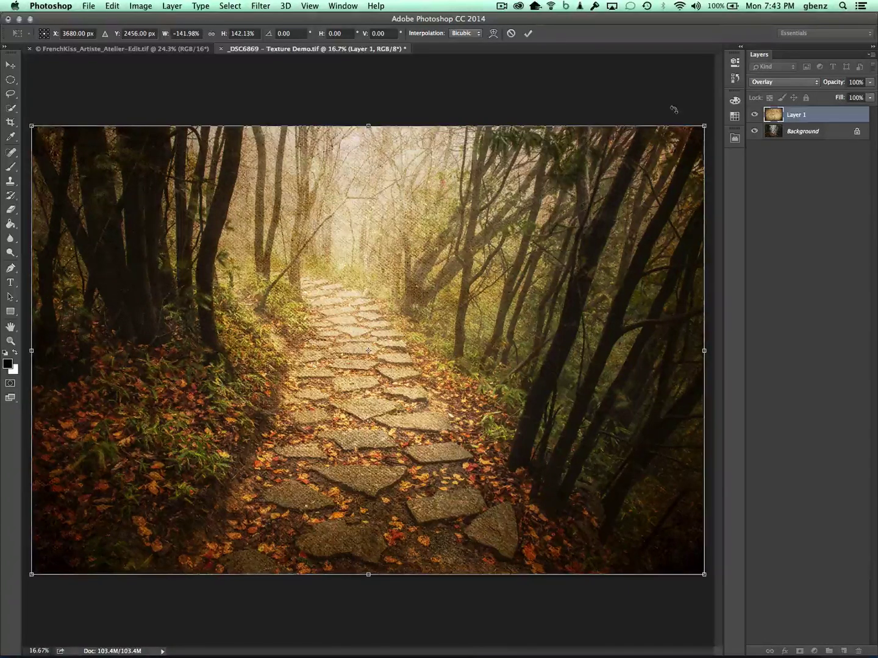
Rotate the texture in fixed-angle steps to flip it vertically, then commit the transform.
key(shift)
drag(674, 110, 293, 409)
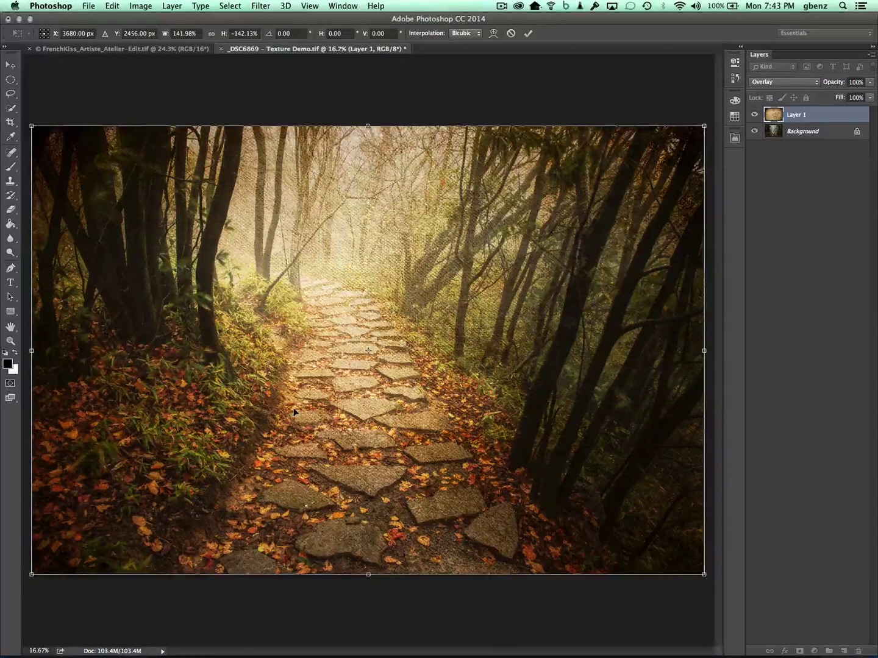
key(super+Return)
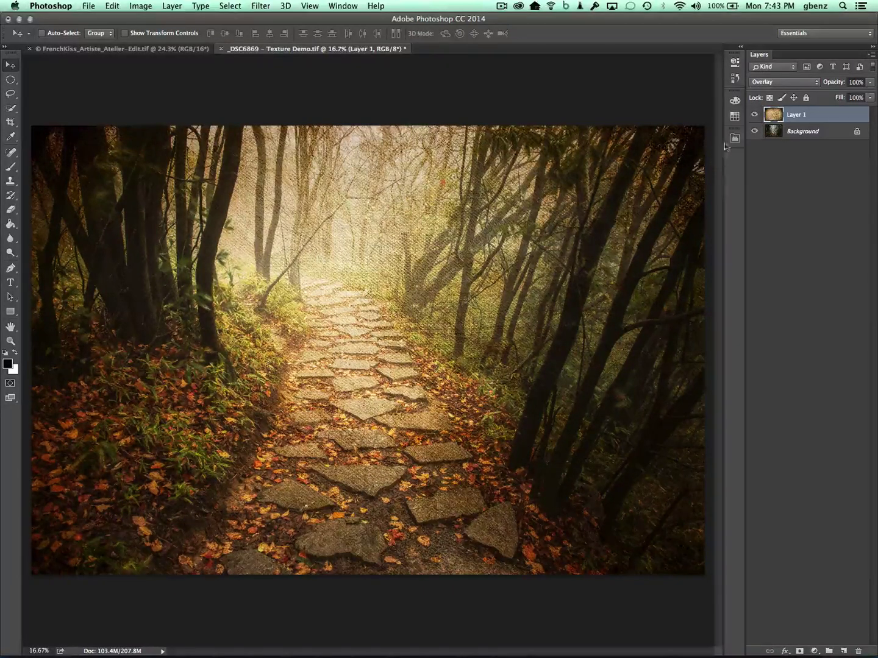
Add a layer mask to Layer 1 and set up the Brush with black foreground.
click(755, 116)
click(756, 115)
click(801, 651)
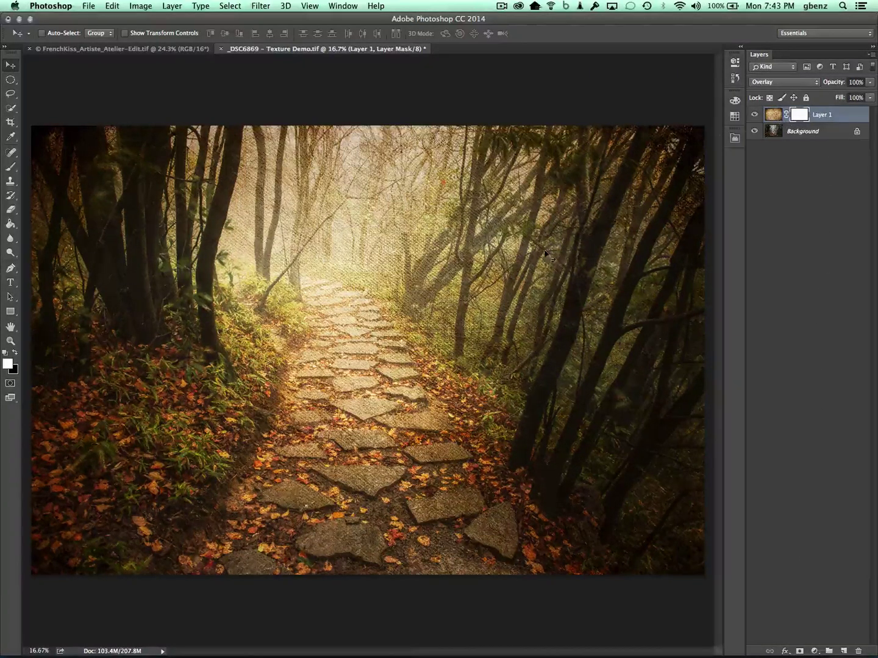
key(b)
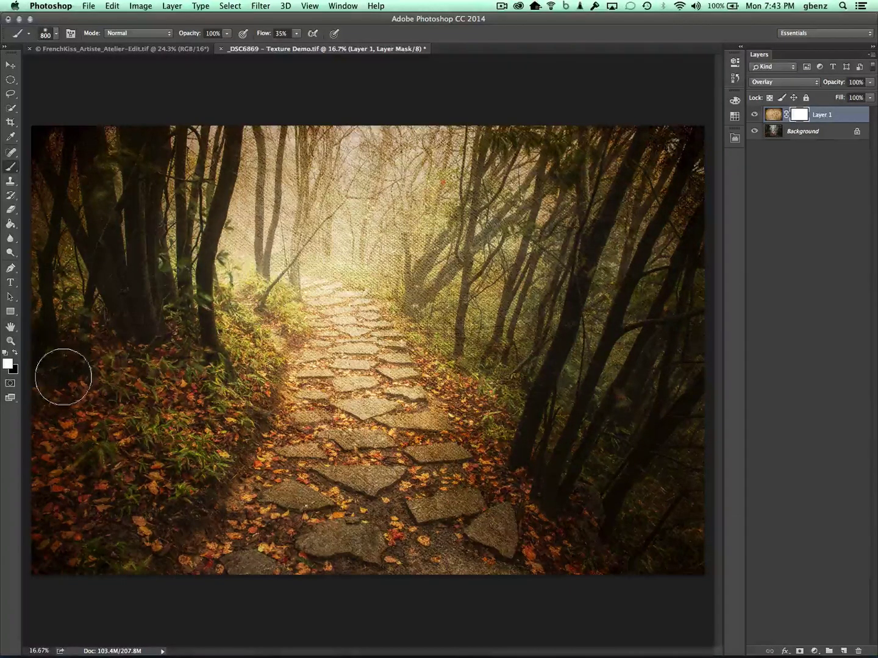
key(x)
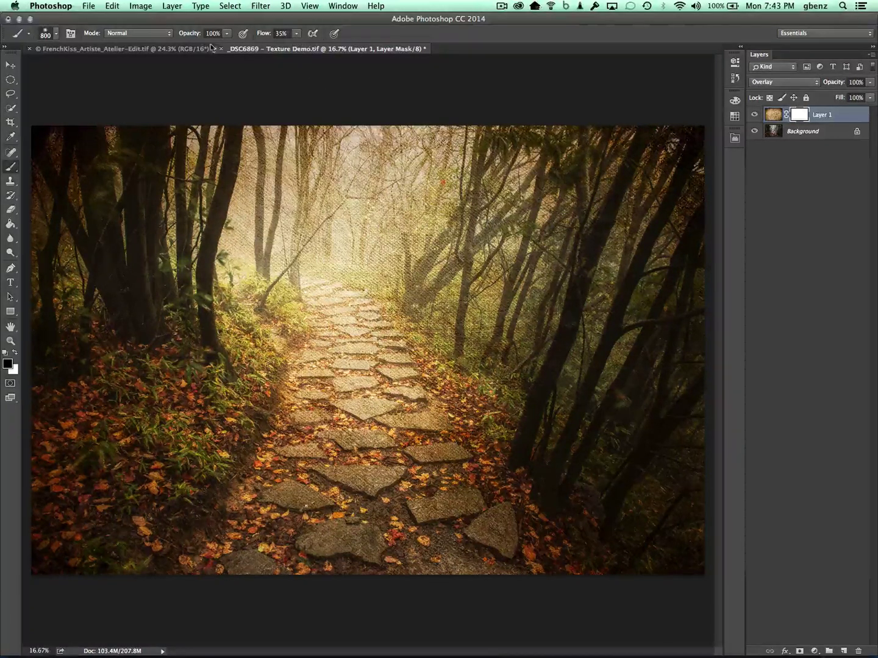
Lower brush Flow to 17% and paint the texture off the stone path.
click(296, 34)
drag(296, 44, 289, 45)
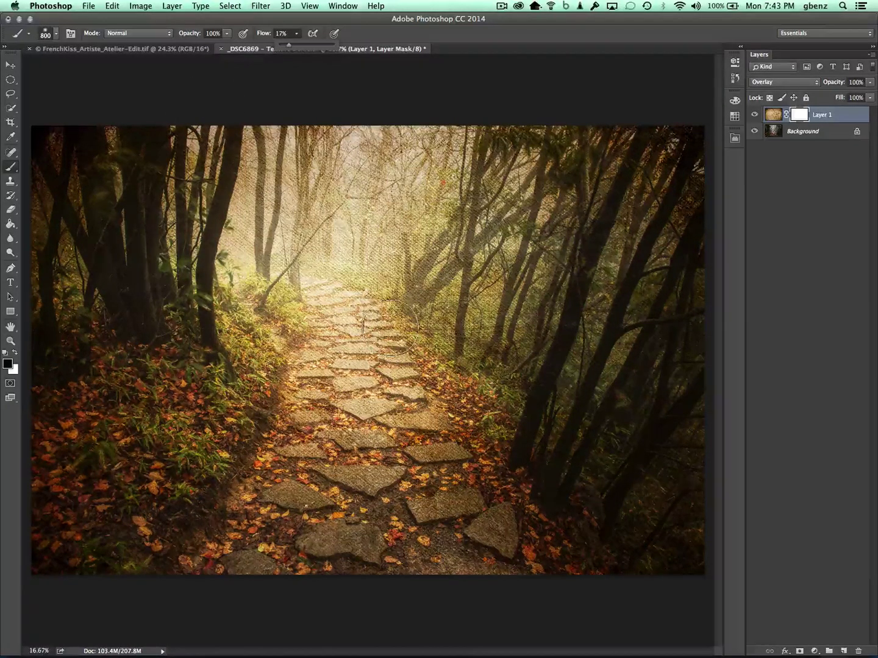
click(57, 35)
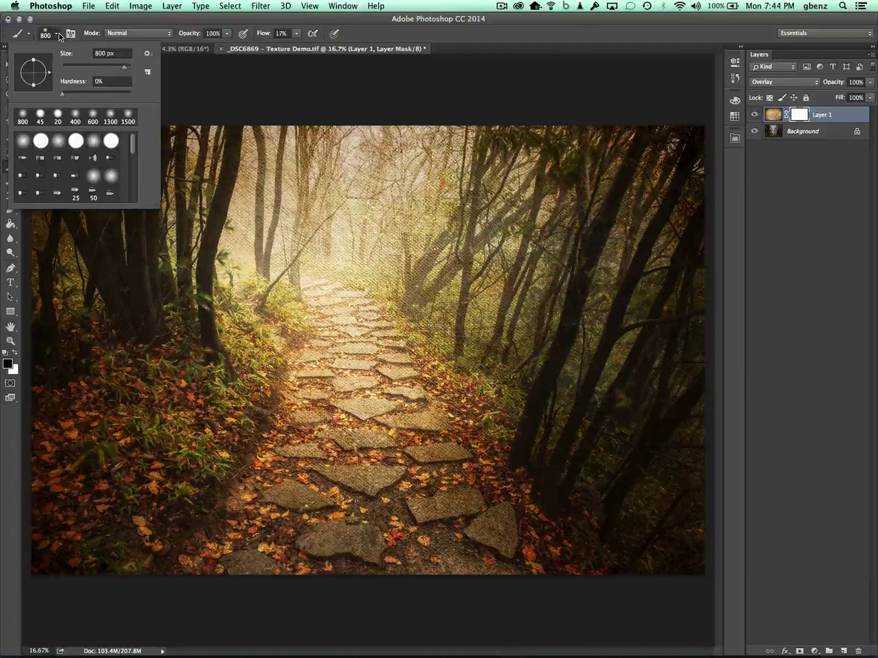
click(56, 35)
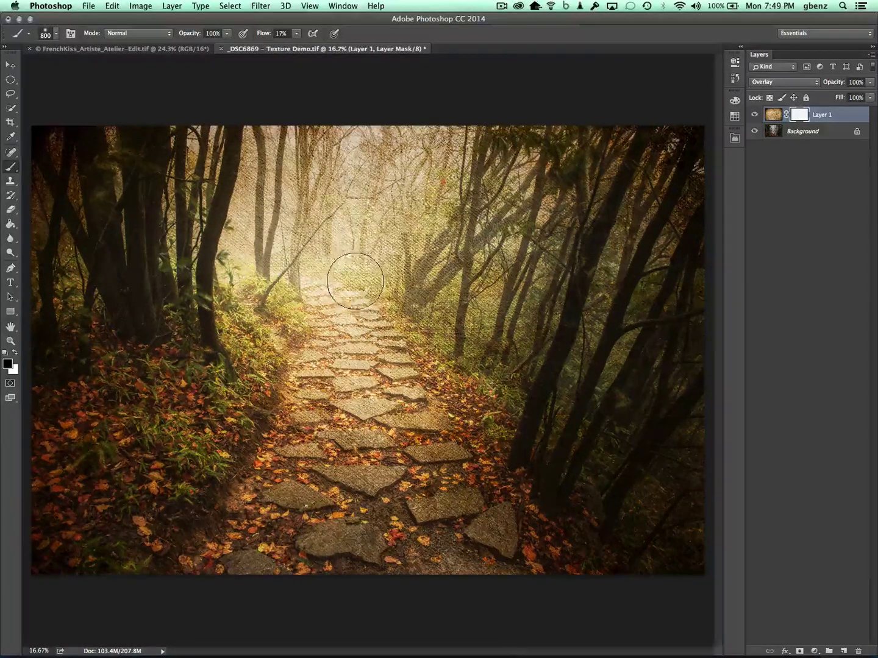
mouse_move(356, 281)
mouse_down()
mouse_move(350, 341)
mouse_move(366, 359)
mouse_move(323, 426)
mouse_move(354, 421)
mouse_move(378, 442)
mouse_move(414, 399)
mouse_move(458, 555)
mouse_move(324, 519)
mouse_move(256, 524)
mouse_move(332, 286)
mouse_move(365, 311)
mouse_move(363, 299)
mouse_up()
mouse_move(362, 384)
mouse_down()
mouse_move(385, 394)
mouse_move(398, 361)
mouse_up()
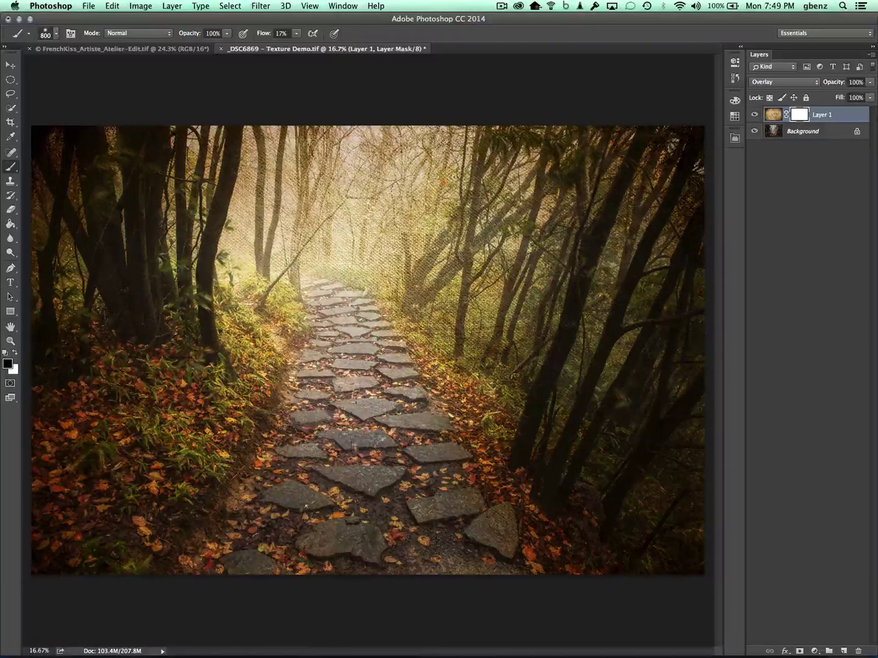
Delete Layer 1's layer mask, confirming Delete and suppressing future prompts.
click(132, 50)
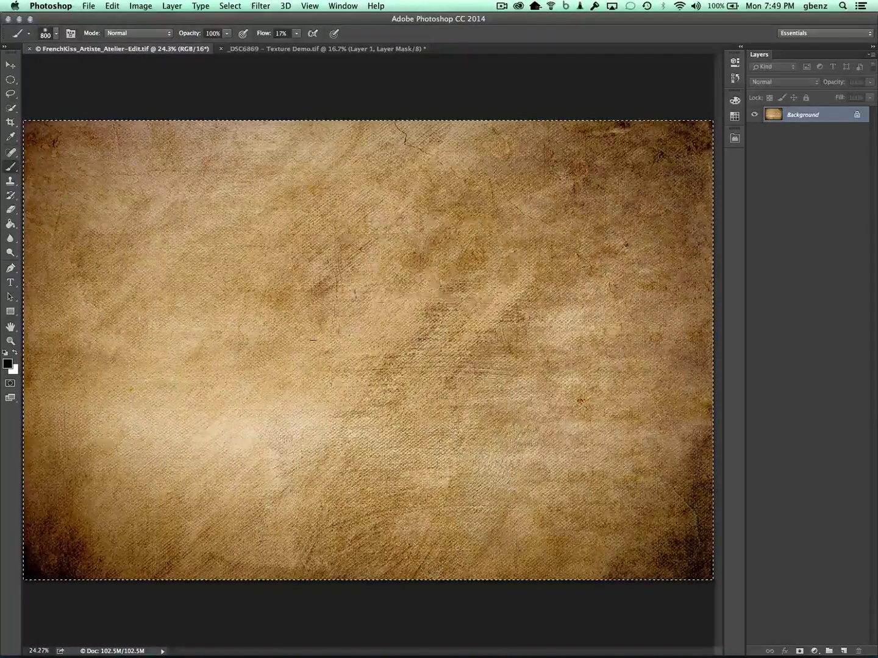
click(309, 50)
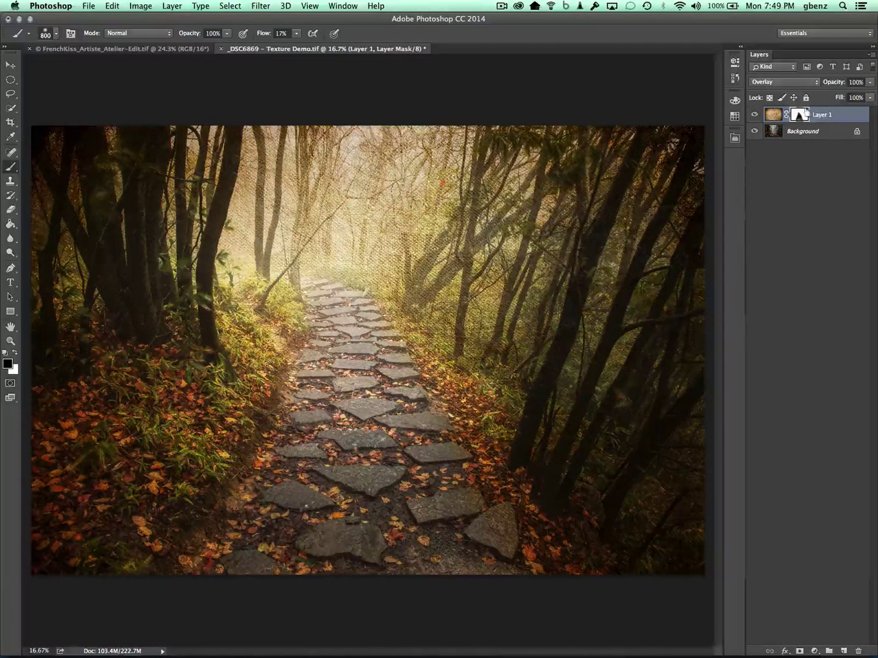
drag(799, 115, 858, 651)
click(436, 206)
click(408, 226)
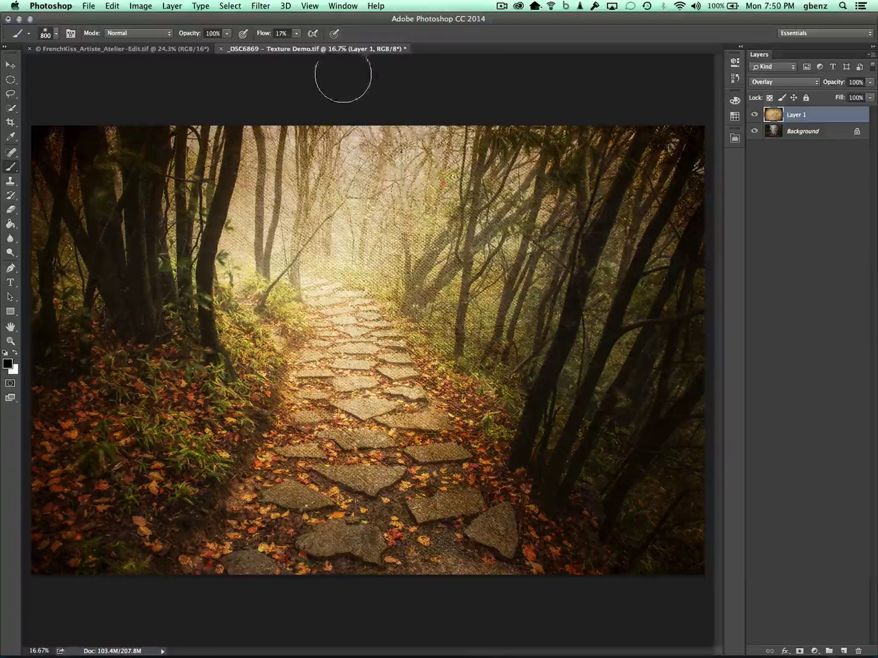
Convert Layer 1 to a smart object and apply a 103.1-pixel Gaussian Blur.
click(262, 6)
click(280, 36)
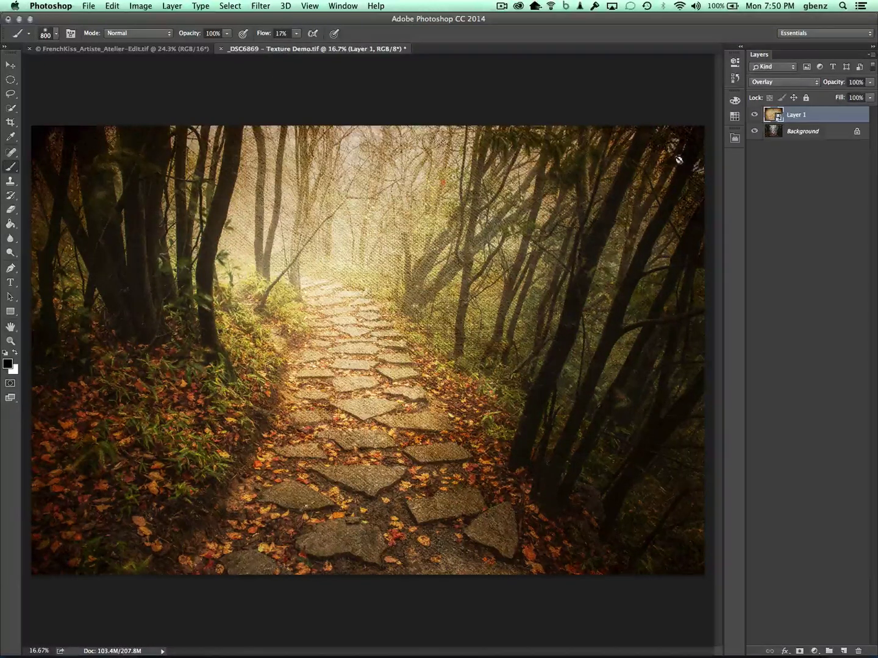
click(261, 6)
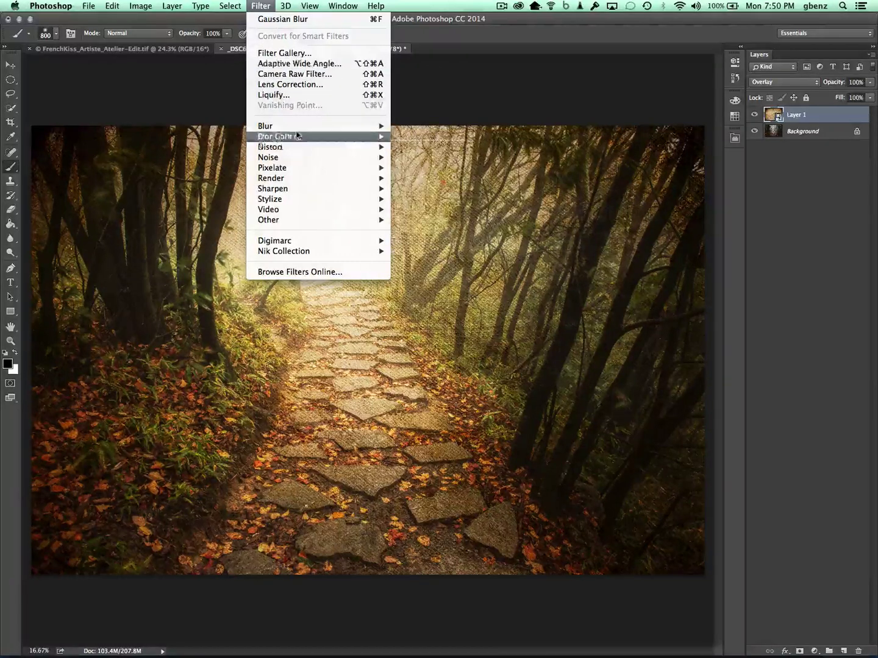
mouse_move(293, 128)
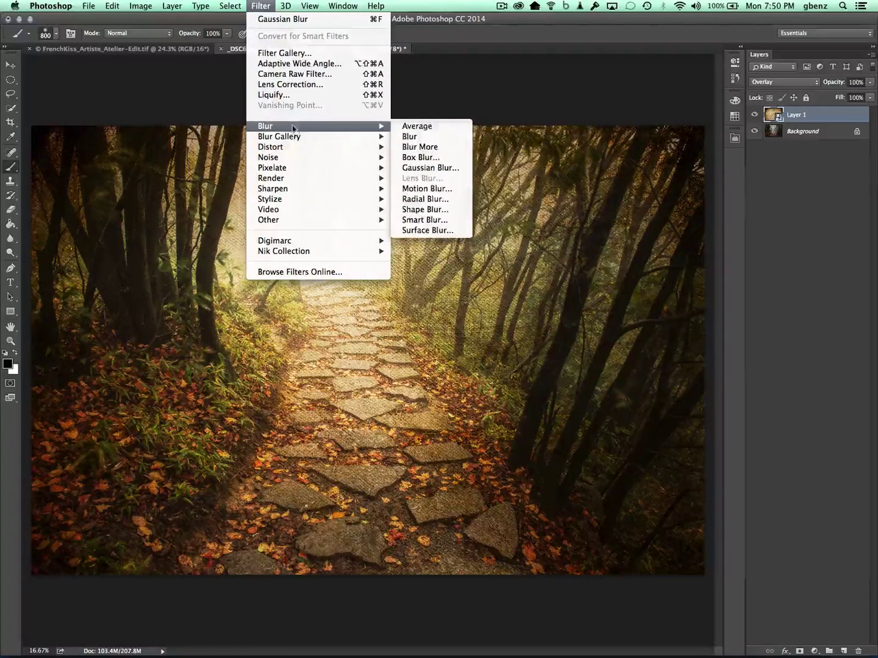
click(437, 168)
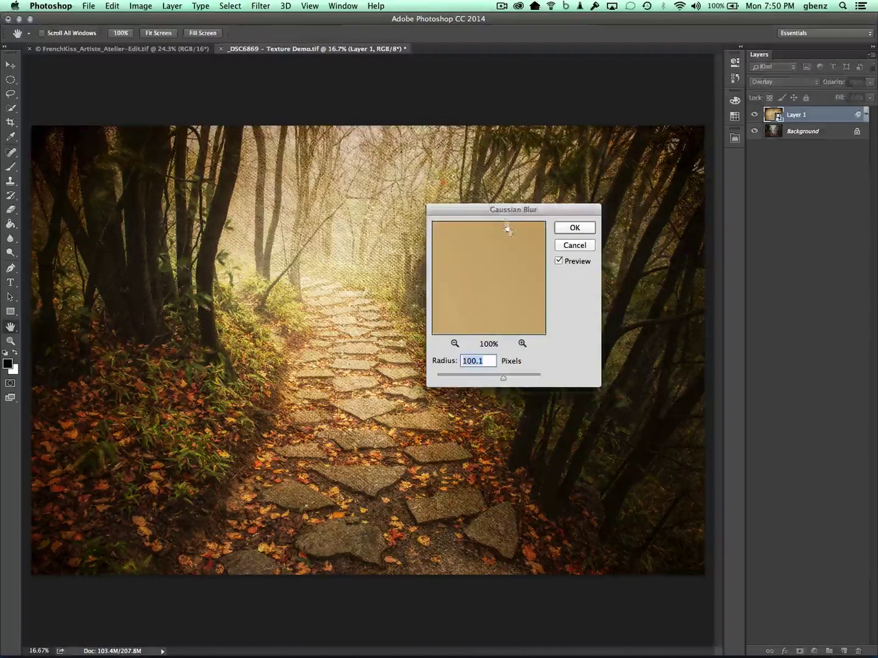
drag(501, 213, 556, 217)
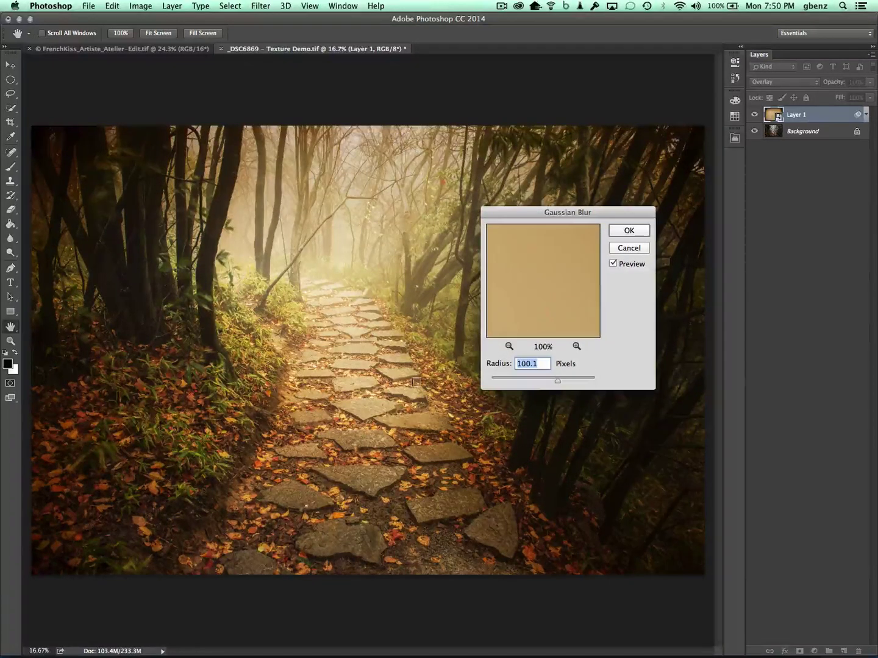
drag(541, 380, 535, 382)
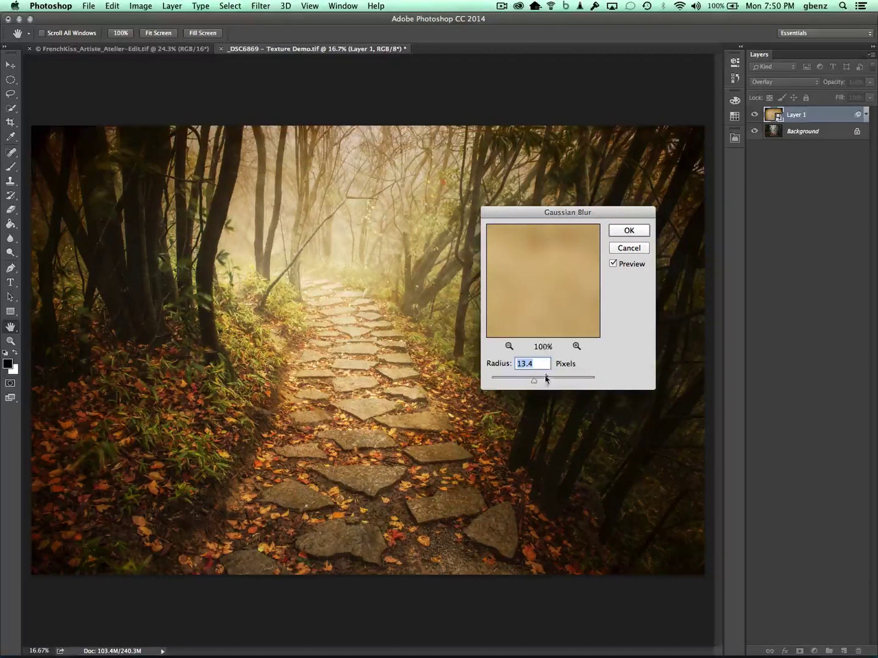
drag(545, 382, 555, 382)
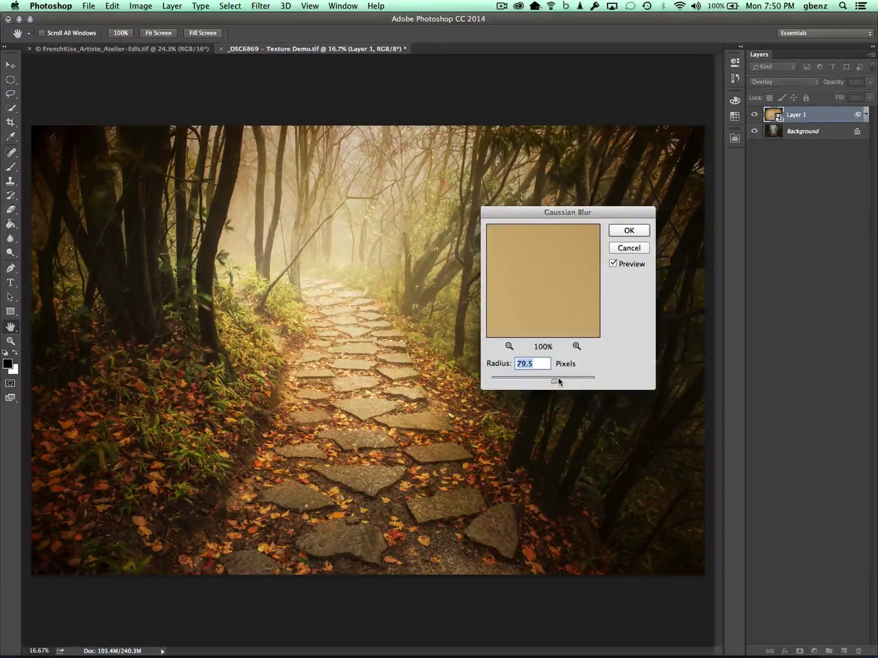
click(629, 233)
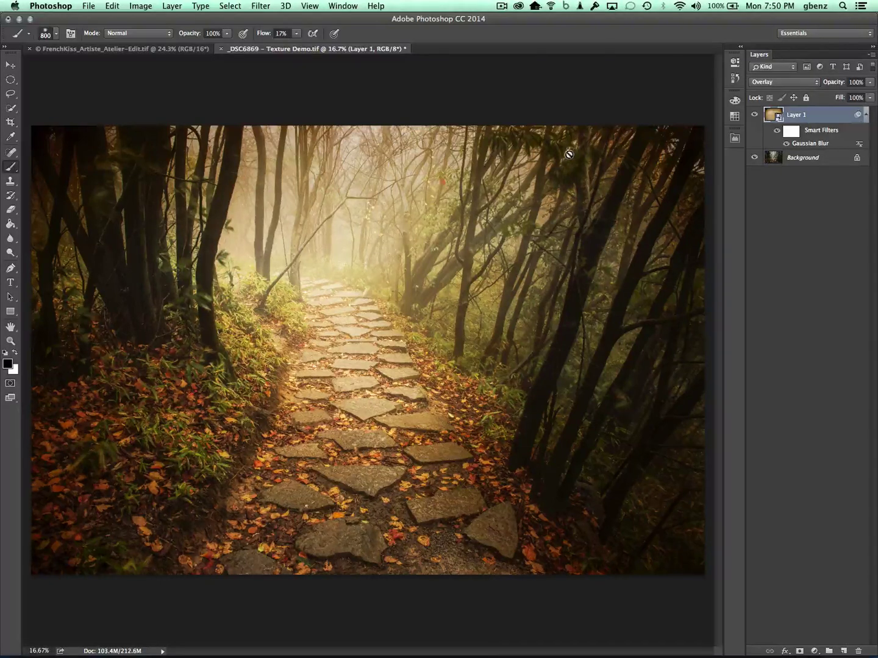
Invert the Gaussian Blur filter mask to black and paint white over the stone path.
click(790, 133)
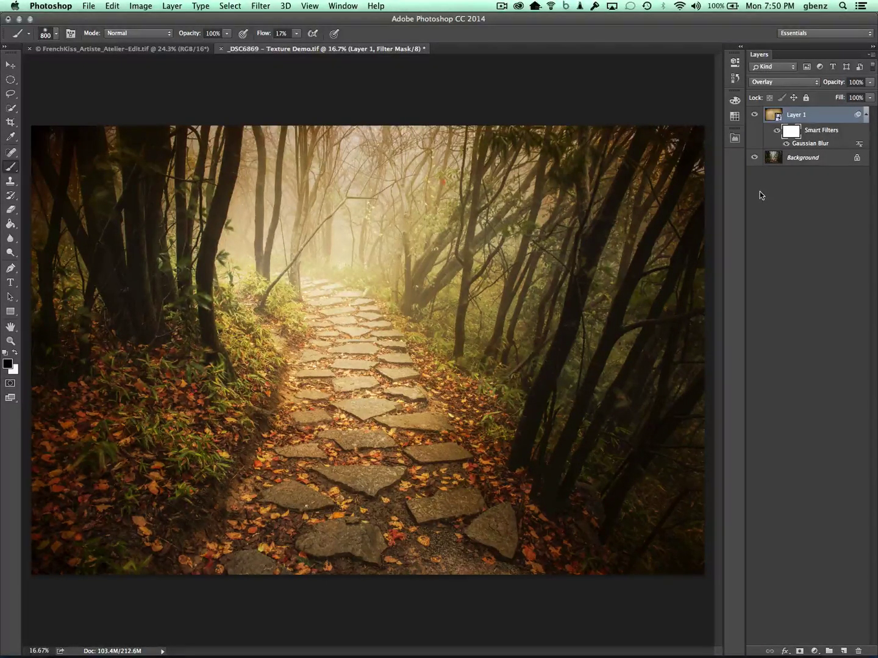
key(super+i)
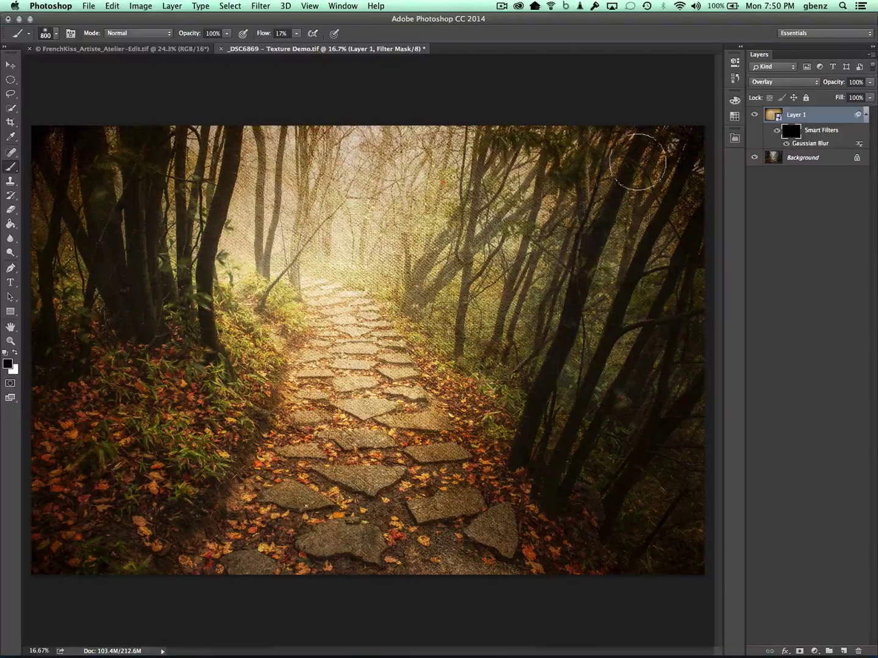
key(b)
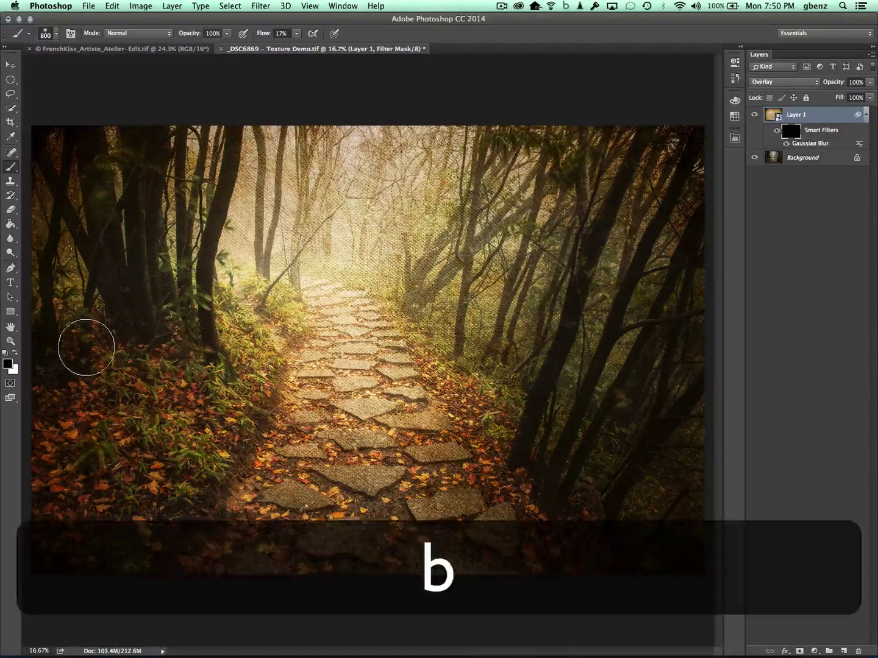
key(x)
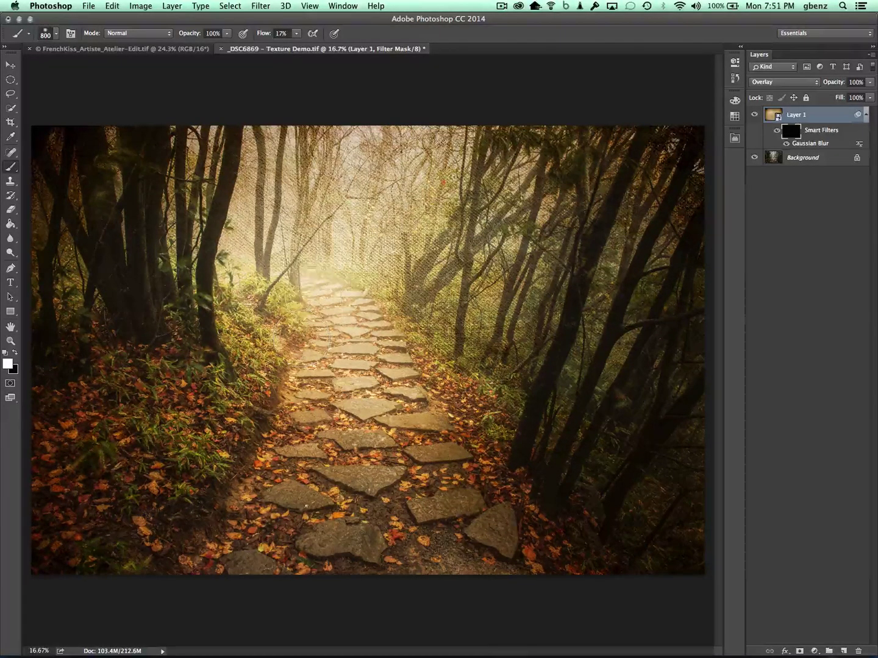
drag(381, 552, 421, 543)
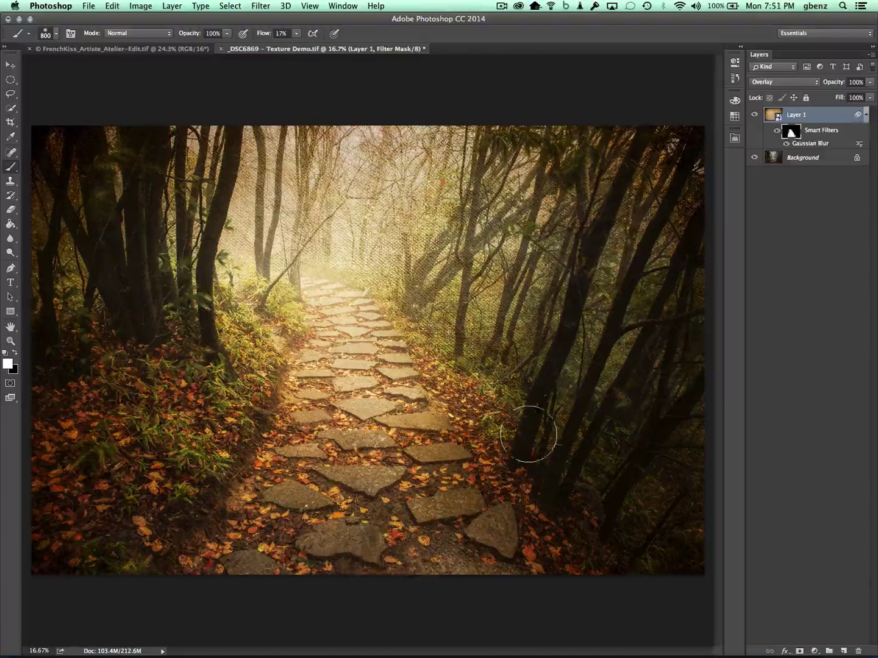
key(super+equal)
key(super+equal)
key(super+equal)
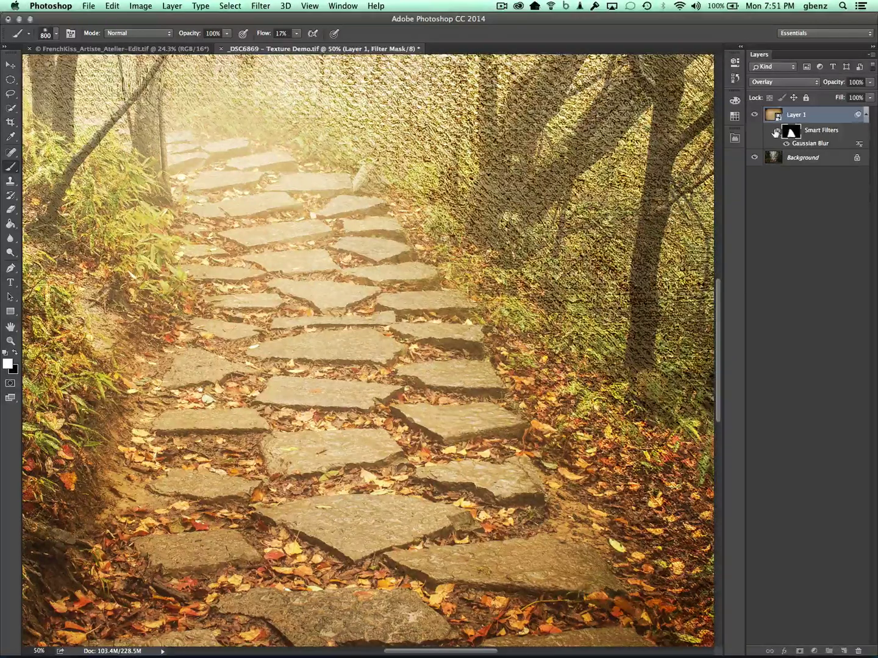
Re-enable the Gaussian Blur filter and paint white on its mask across the right-hand trees.
click(776, 133)
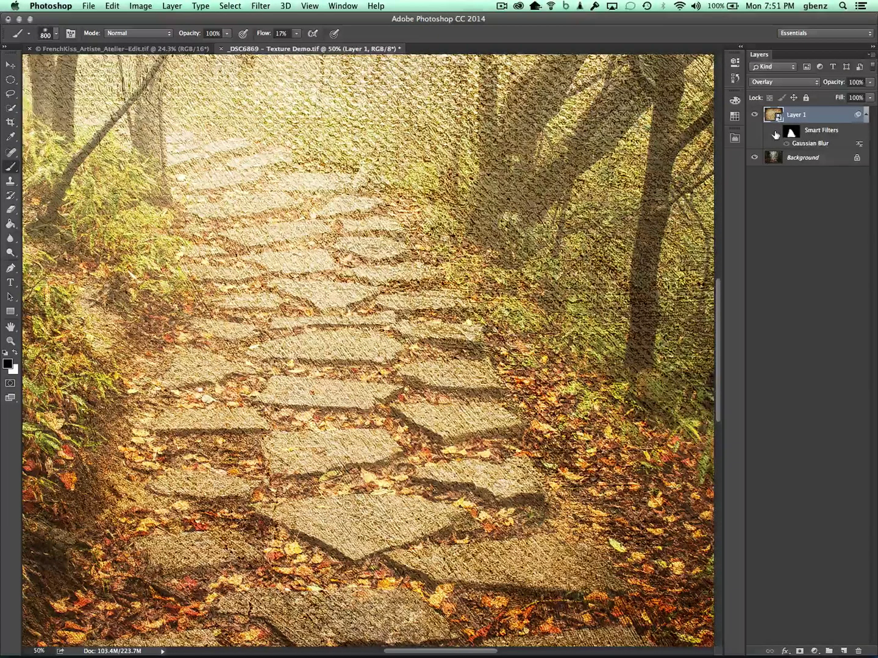
click(776, 133)
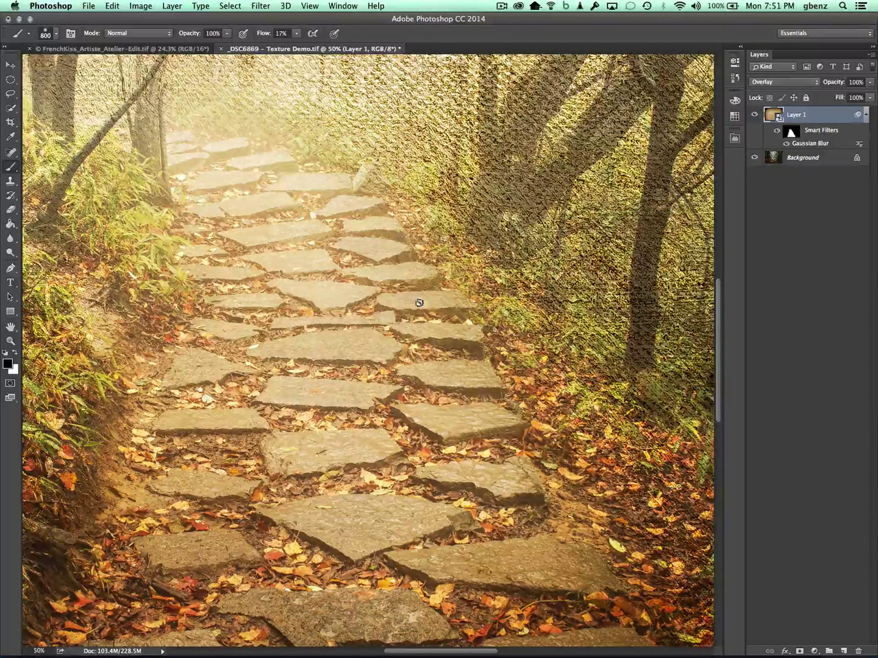
click(791, 132)
key(x)
drag(419, 216, 565, 226)
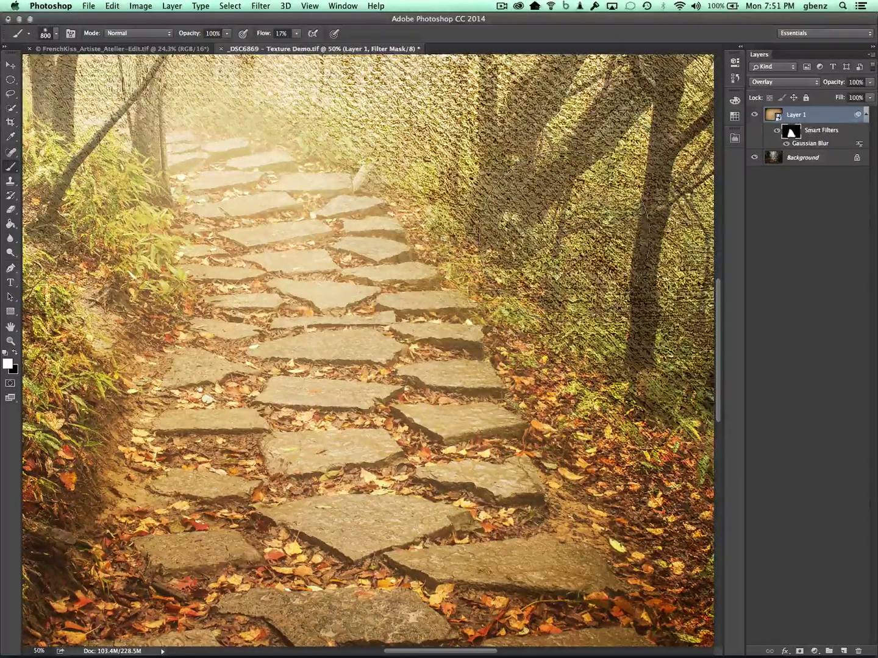
Apply a Curves adjustment to the filter mask, lowering its white point to output 187.
key(super+m)
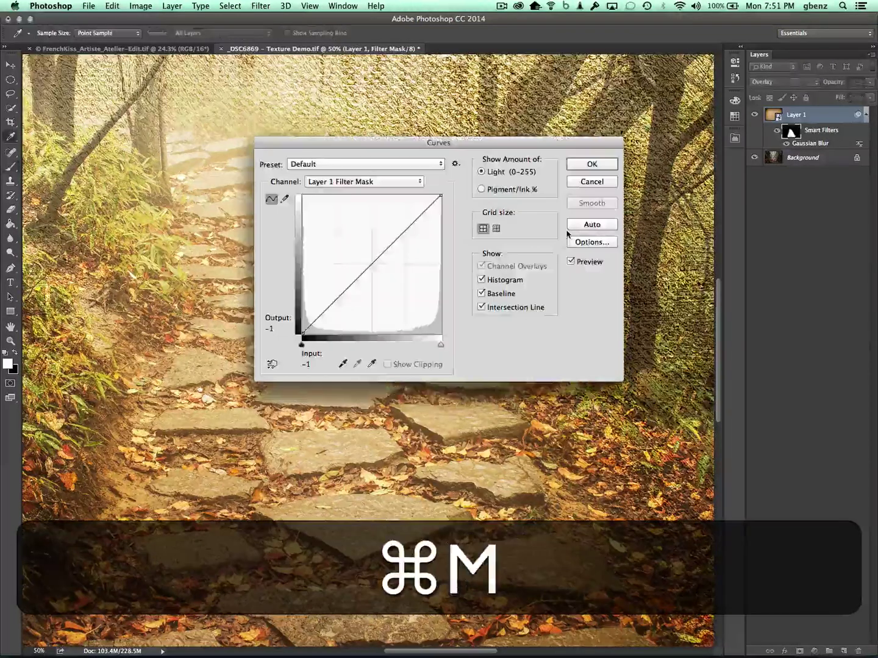
drag(414, 143, 520, 135)
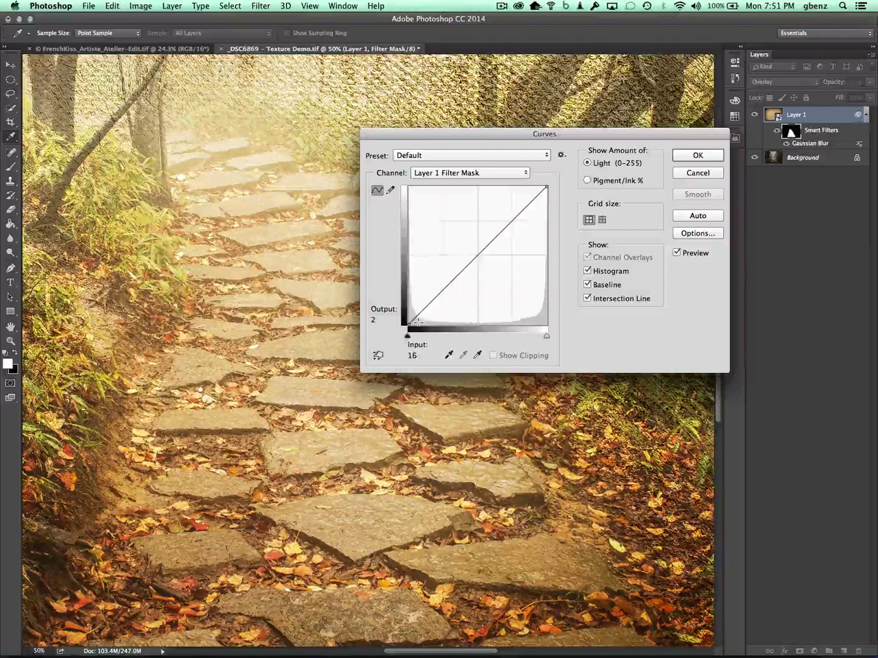
drag(546, 187, 550, 229)
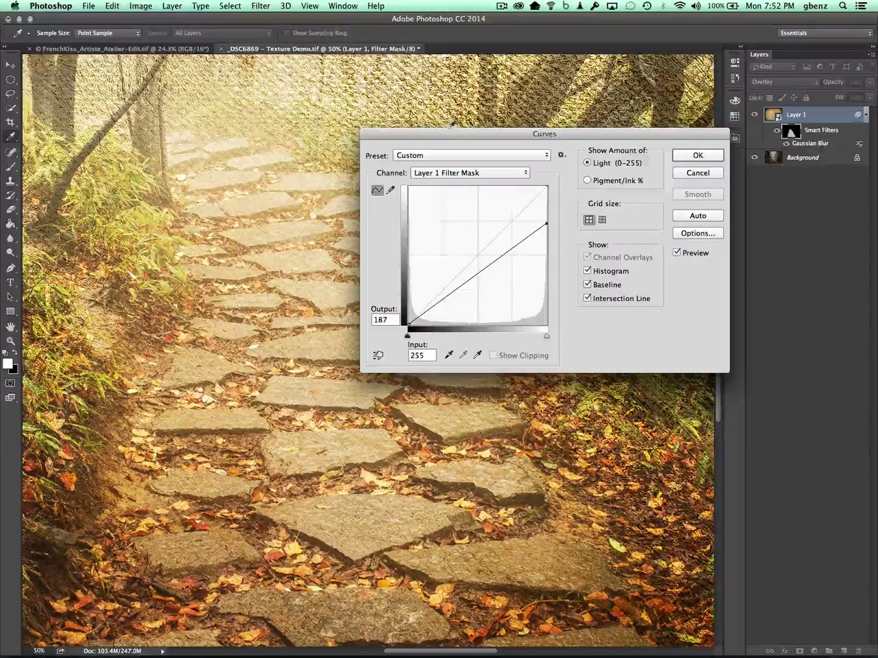
drag(444, 131, 539, 307)
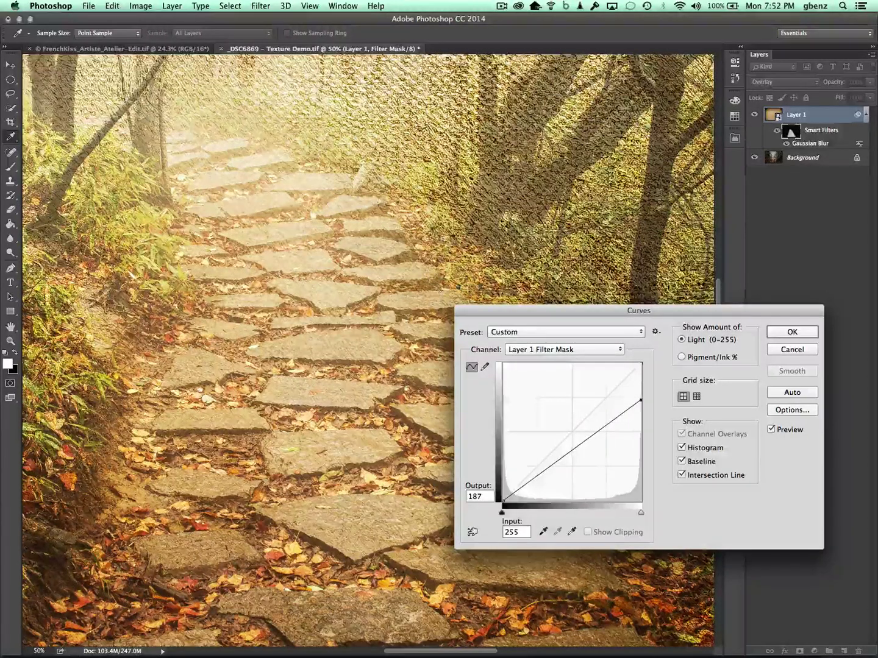
click(786, 331)
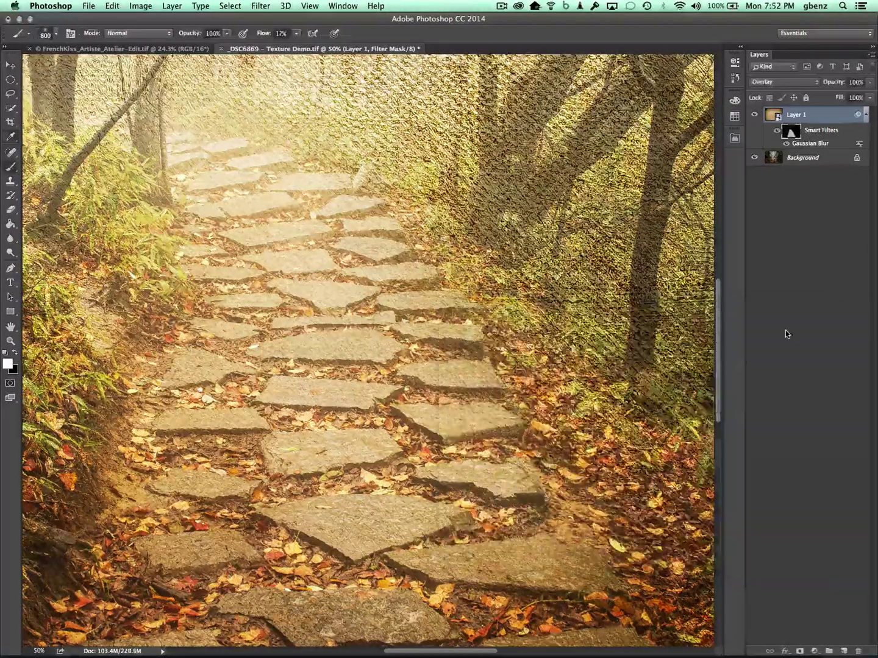
Fit the image on screen and paint the filter mask over the side trees and left path edge.
key(super+0)
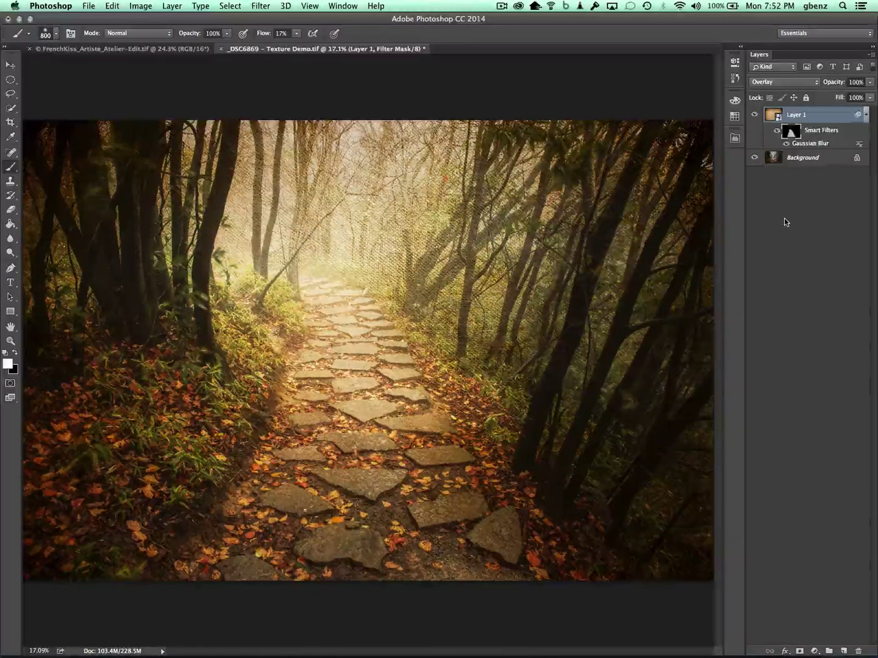
mouse_move(426, 292)
mouse_down()
mouse_move(447, 268)
mouse_move(480, 268)
mouse_move(479, 276)
mouse_move(451, 259)
mouse_move(487, 262)
mouse_up()
mouse_move(247, 316)
mouse_down()
mouse_move(256, 321)
mouse_move(287, 300)
mouse_up()
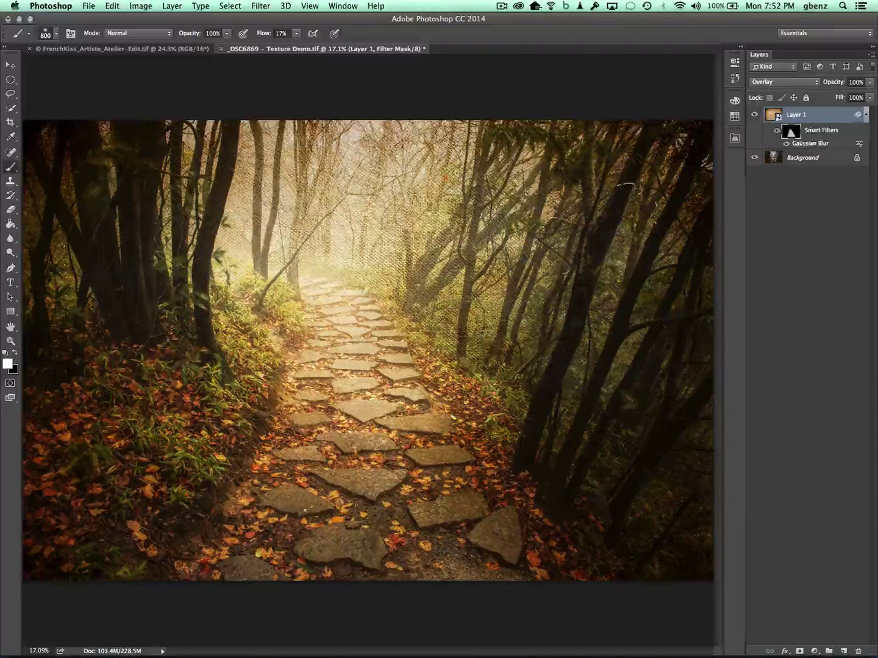
drag(530, 303, 518, 329)
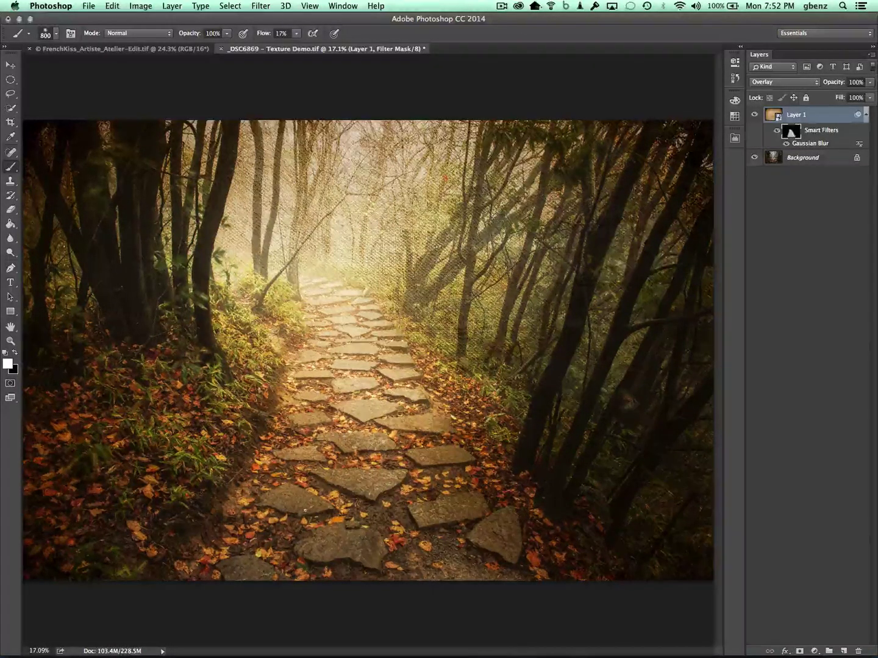
Compare the plain Background photo against the textured version, then restore the texture layer.
alt+click(755, 158)
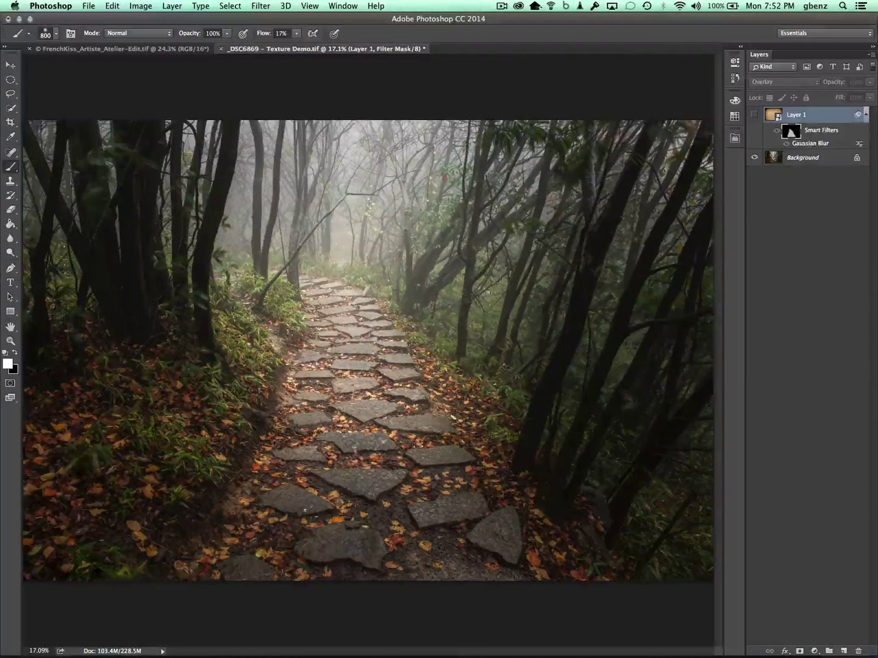
alt+click(755, 156)
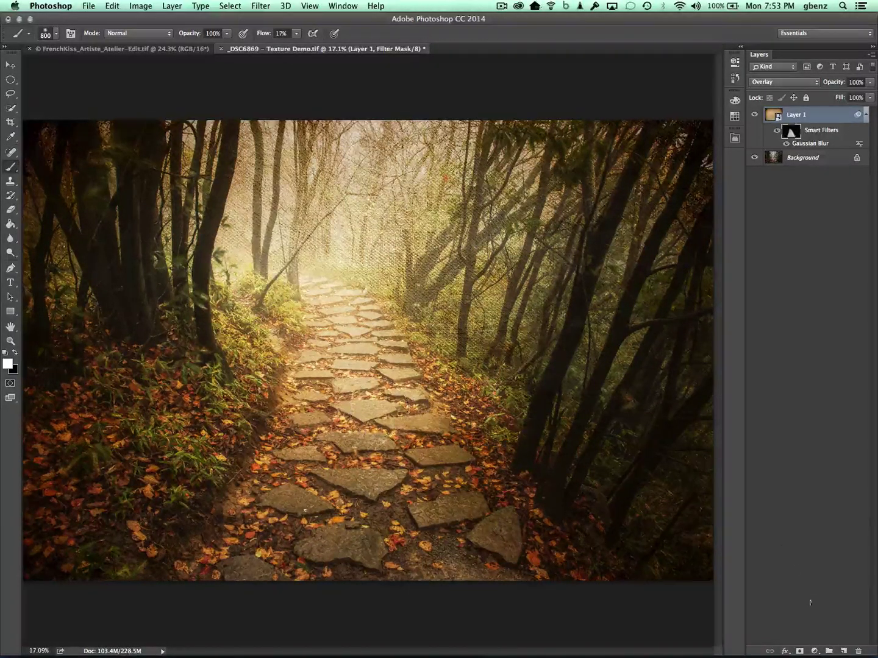
click(814, 651)
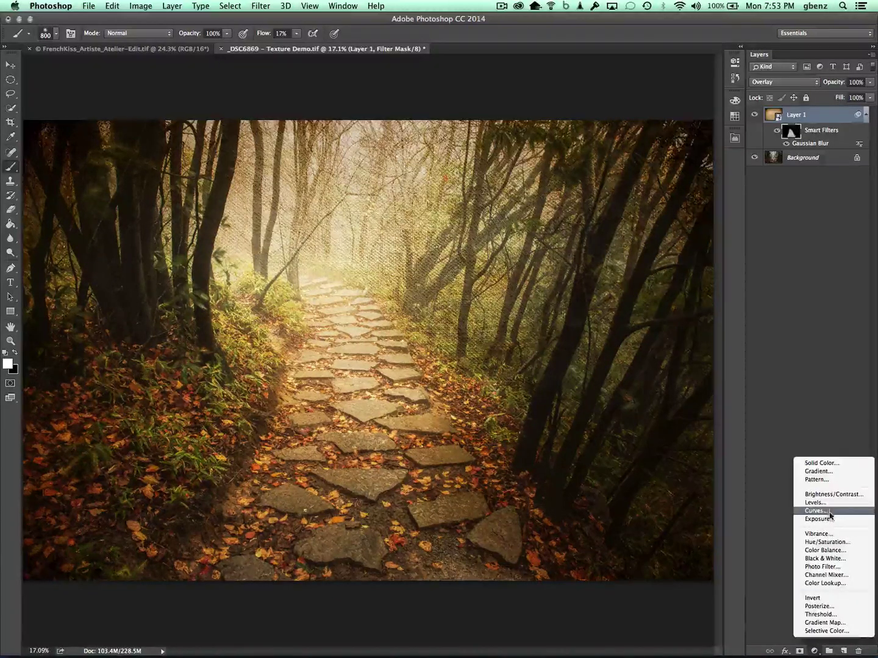
Add a Curves adjustment layer, brighten it by dragging up on the path, and toggle it to compare.
click(829, 512)
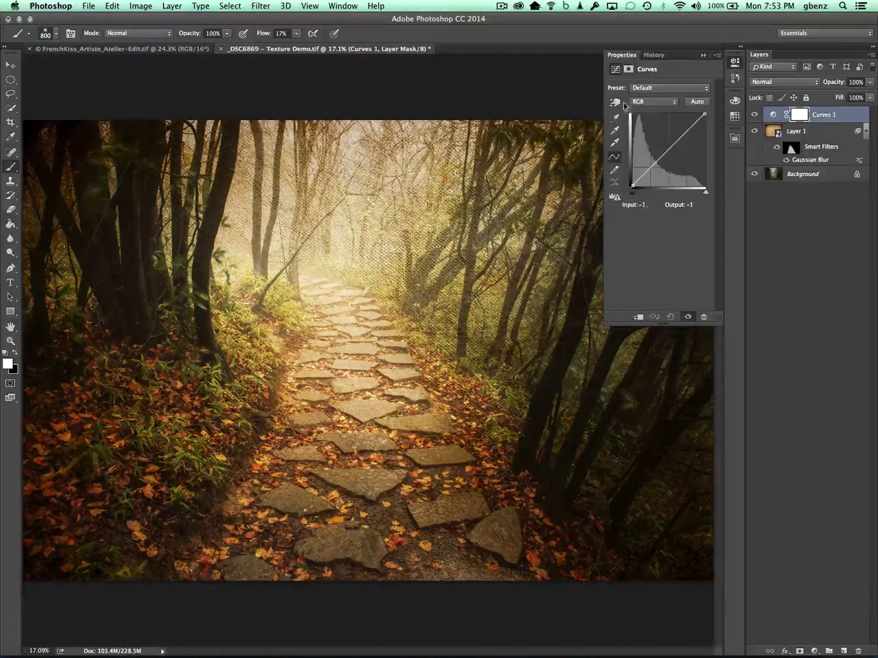
click(616, 102)
drag(367, 348, 403, 366)
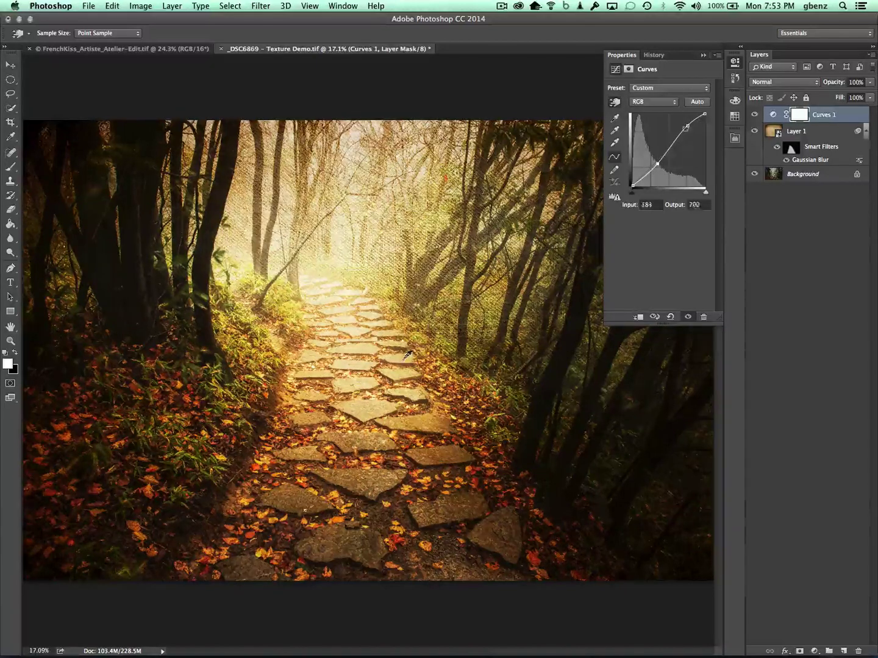
click(736, 65)
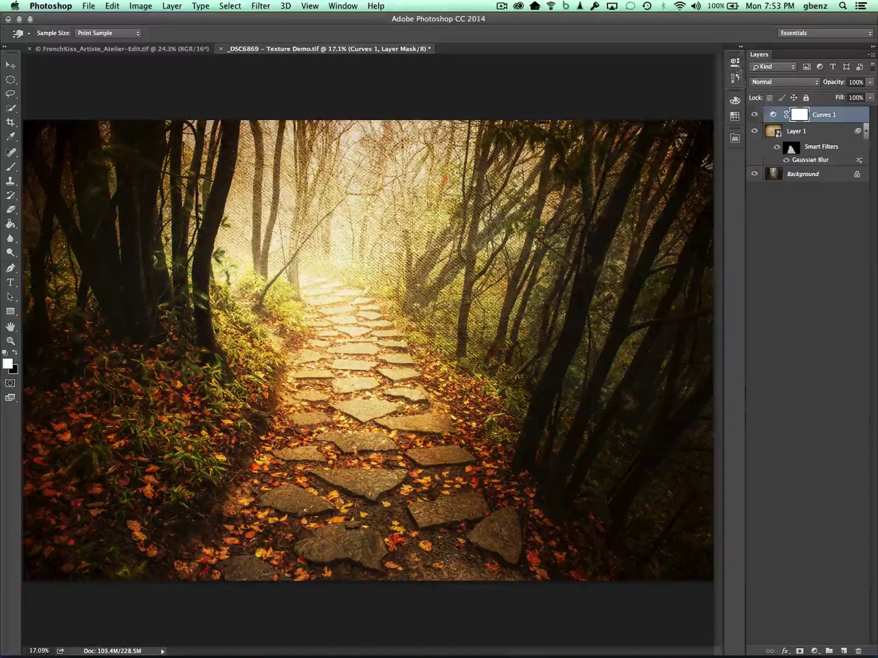
click(755, 115)
click(754, 115)
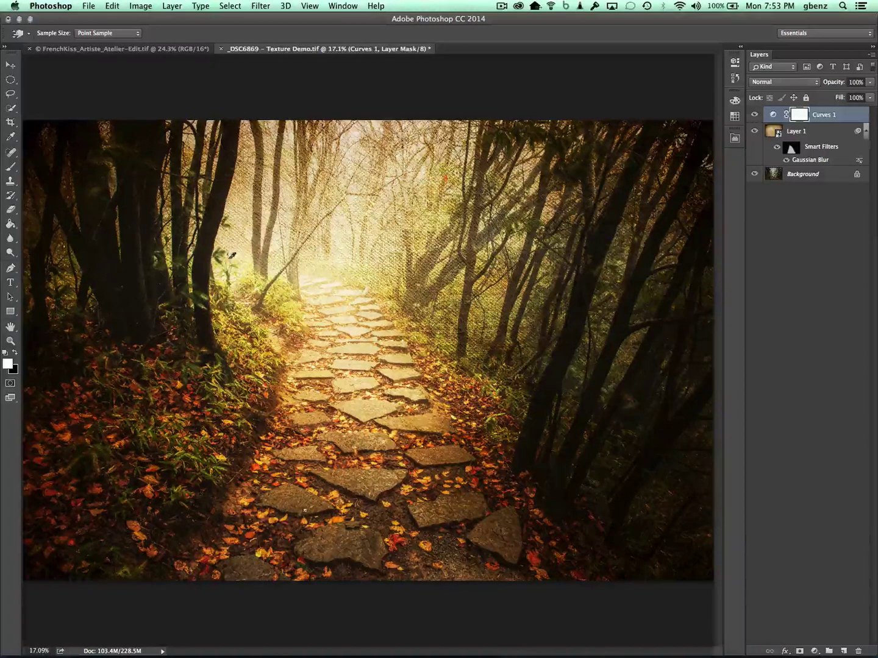
Set Curves 1 to Luminosity blend mode and show only the Background layer.
click(786, 83)
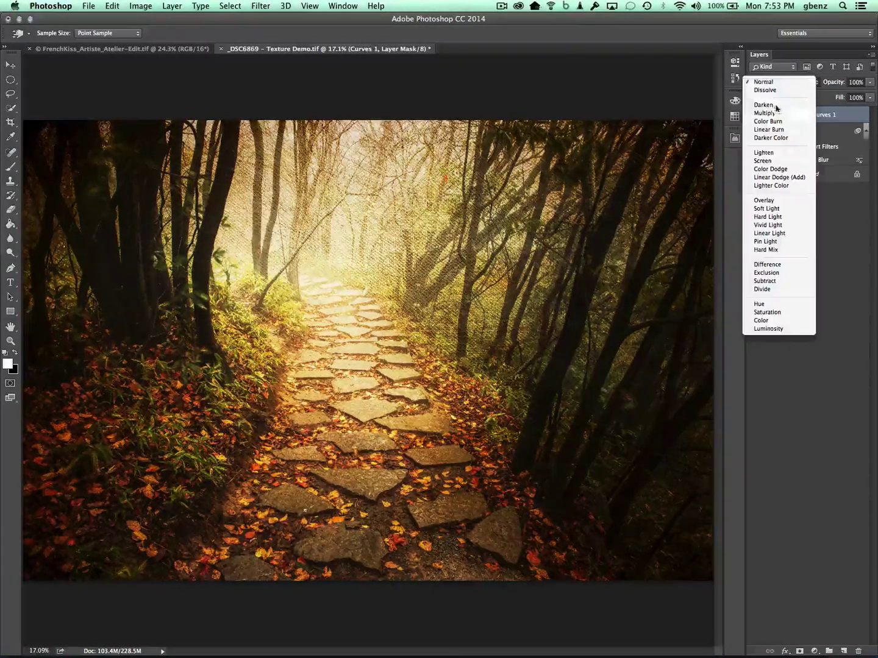
click(770, 330)
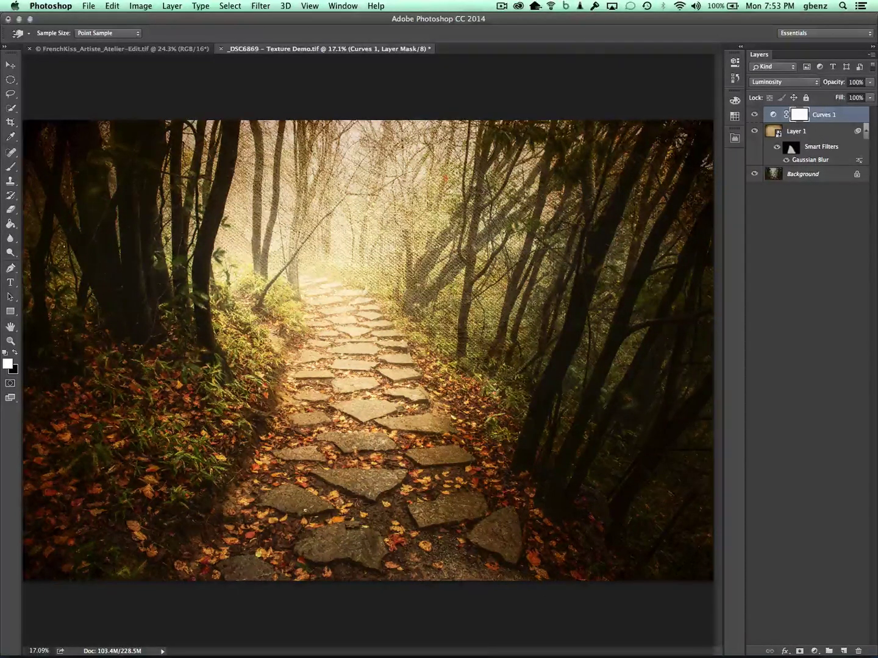
key(alt)
alt+click(755, 176)
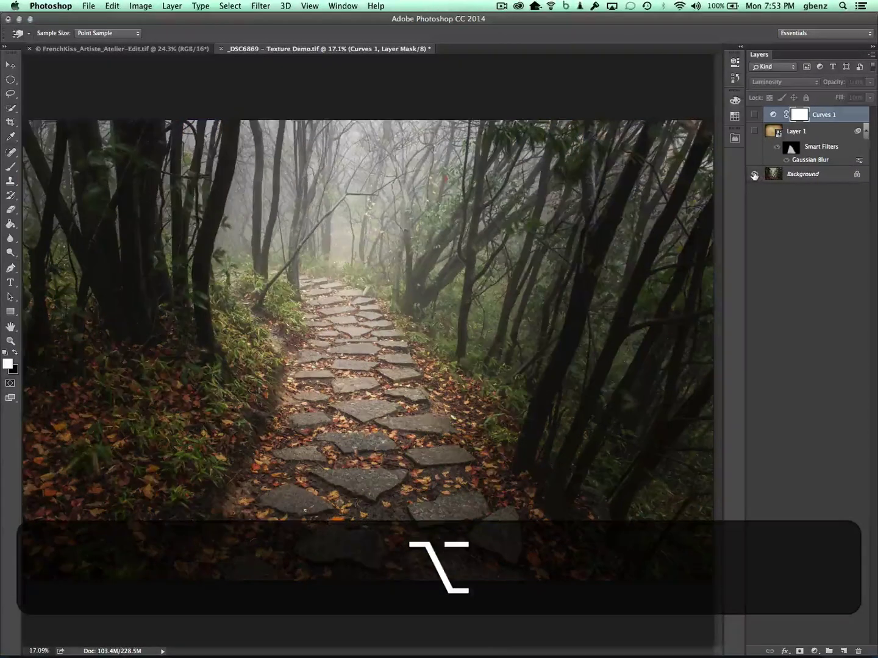